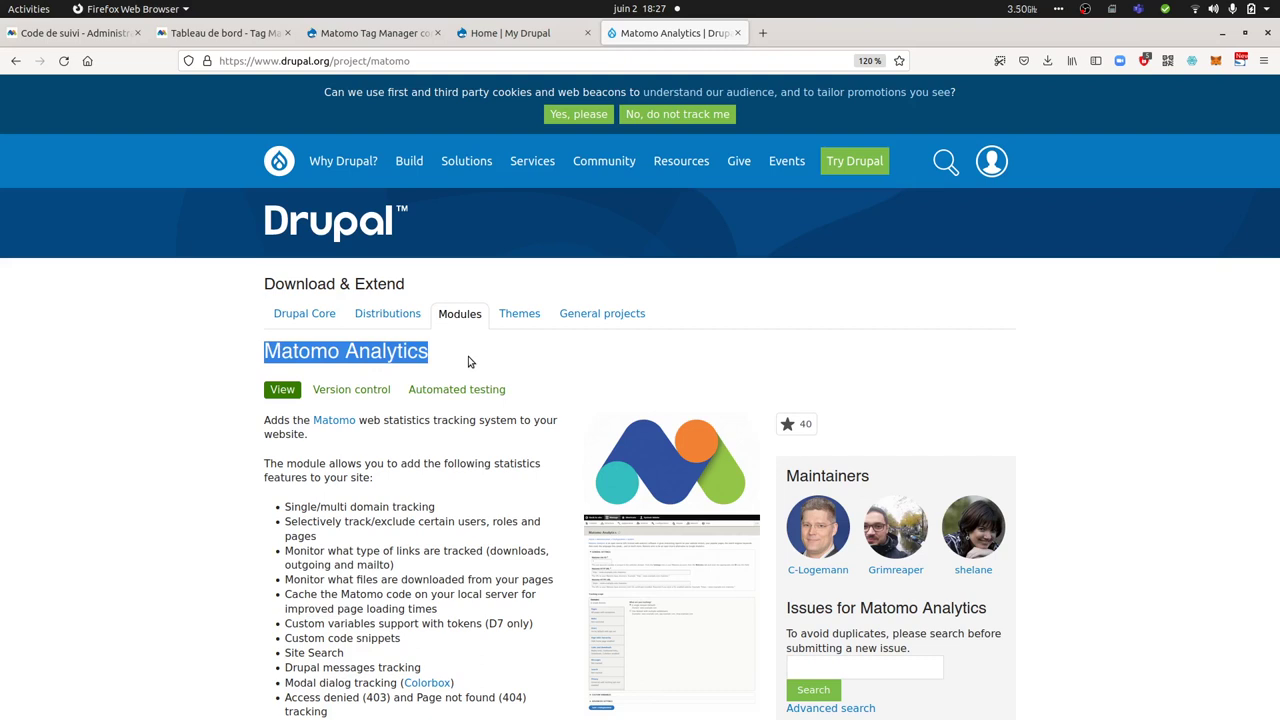
# - Examine the Matomo Analytics module page on drupal.org, highlighting its title and the Matomo Tag manager entry in the feature list
pyautogui.click(209, 341)
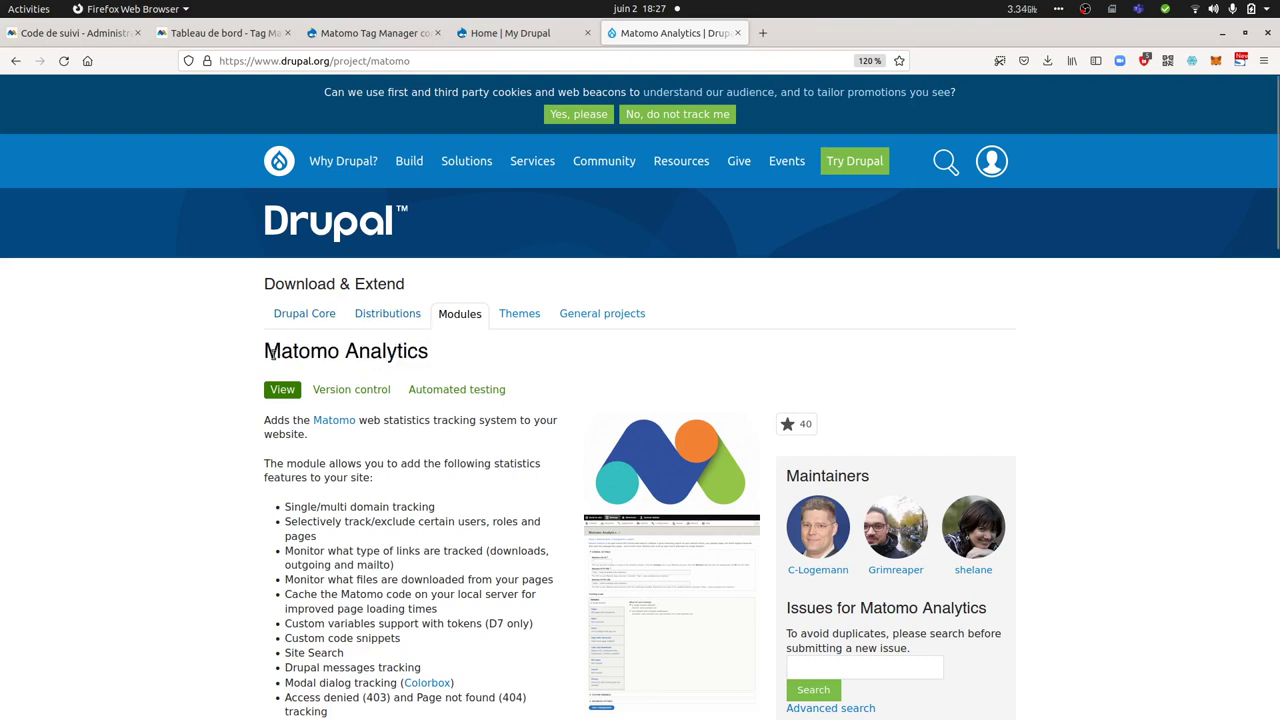
pyautogui.moveTo(280, 355); pyautogui.dragTo(437, 354)
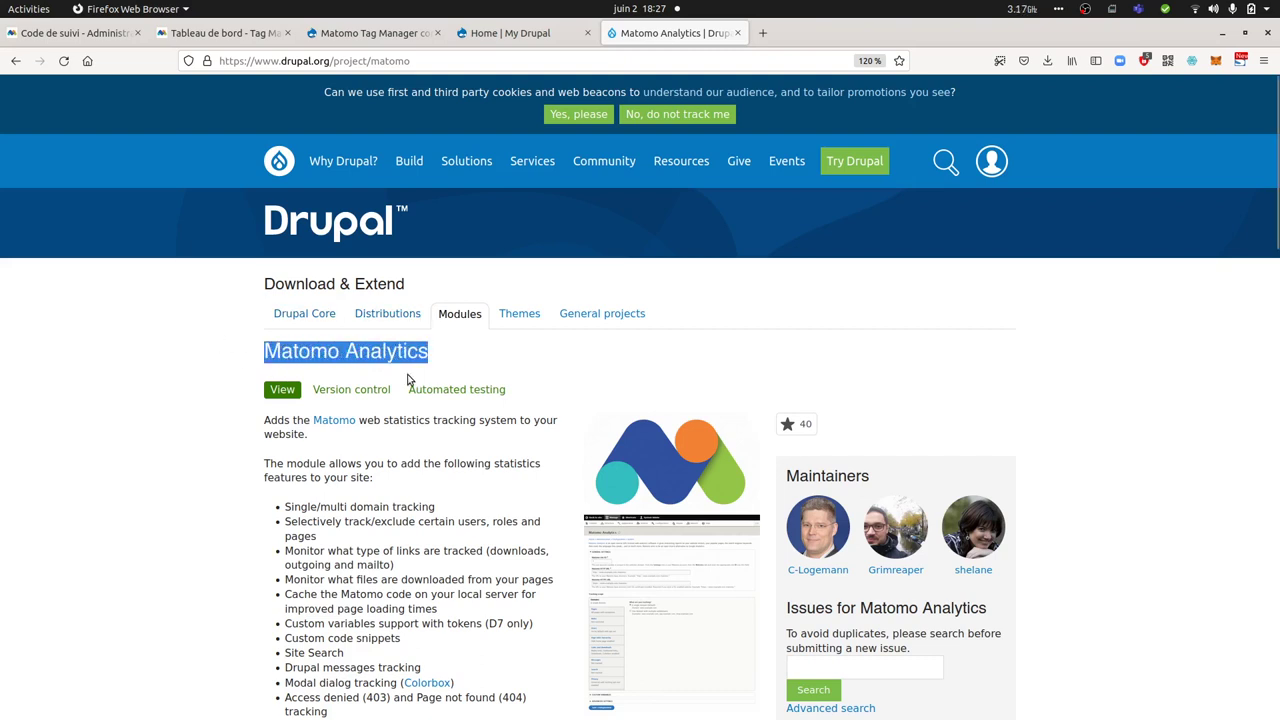
pyautogui.scroll(-3, 408, 378)
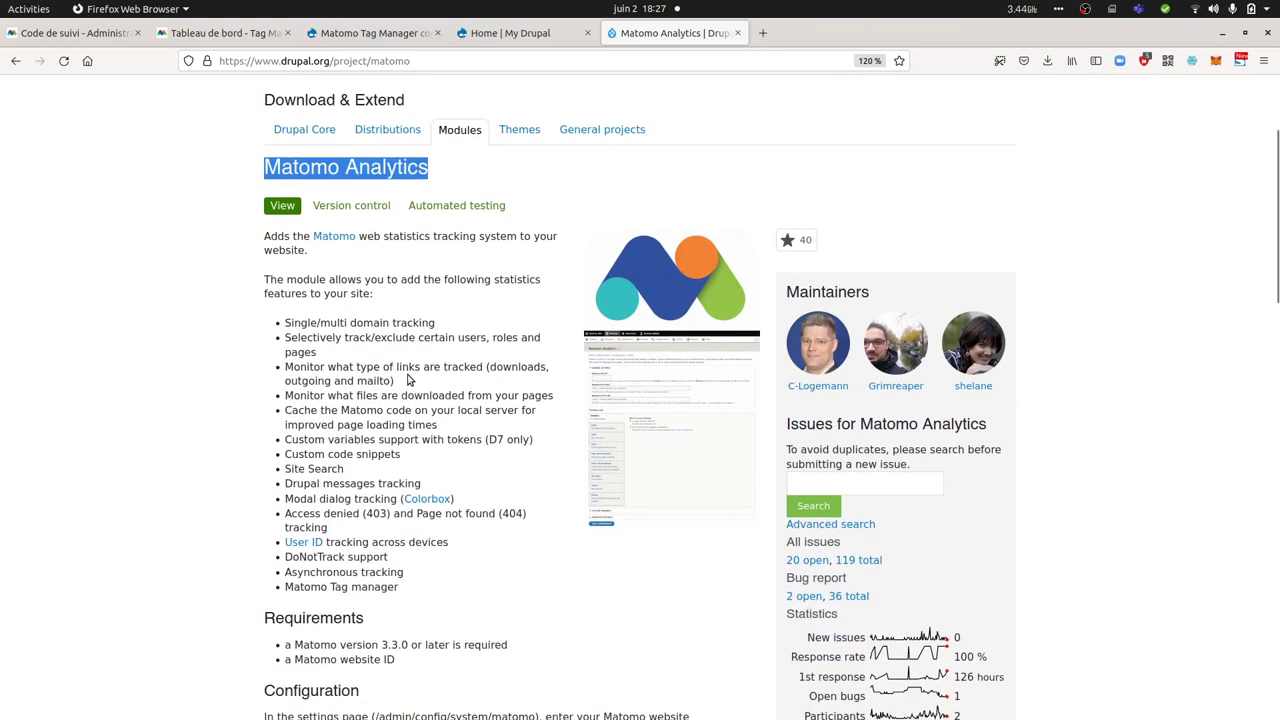
pyautogui.scroll(1, 408, 378)
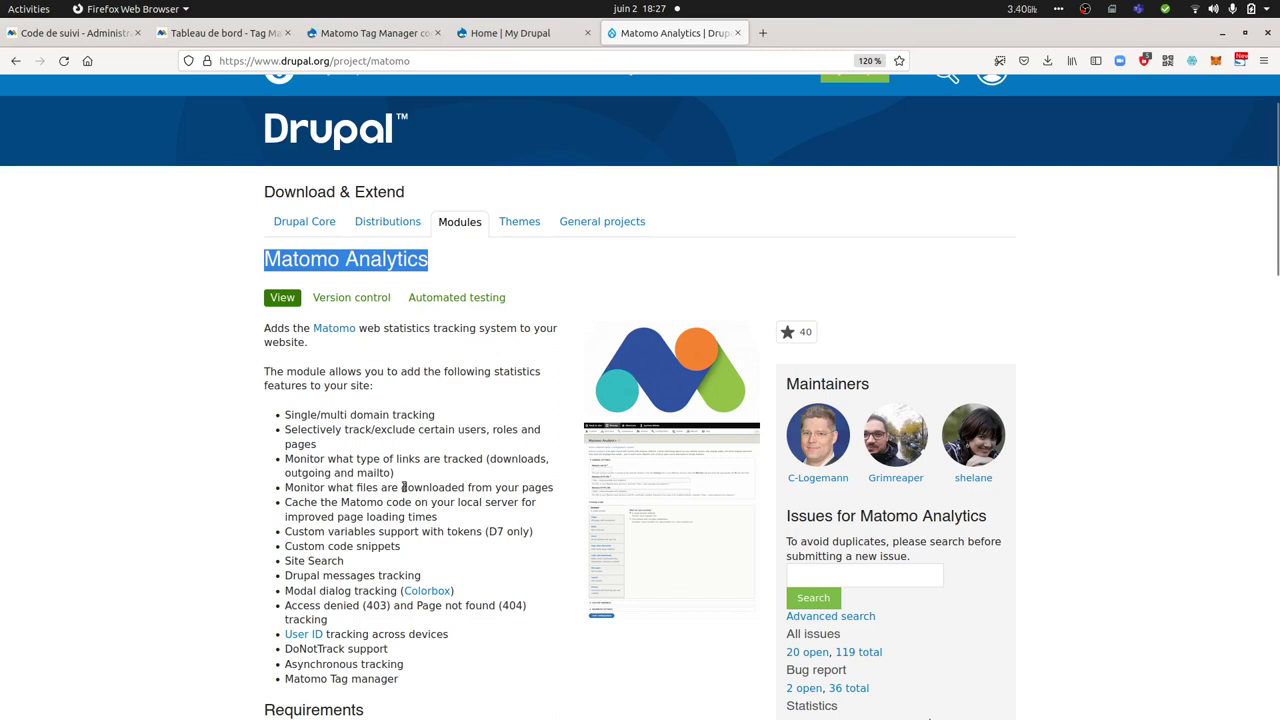
pyautogui.scroll(-2, 315, 537)
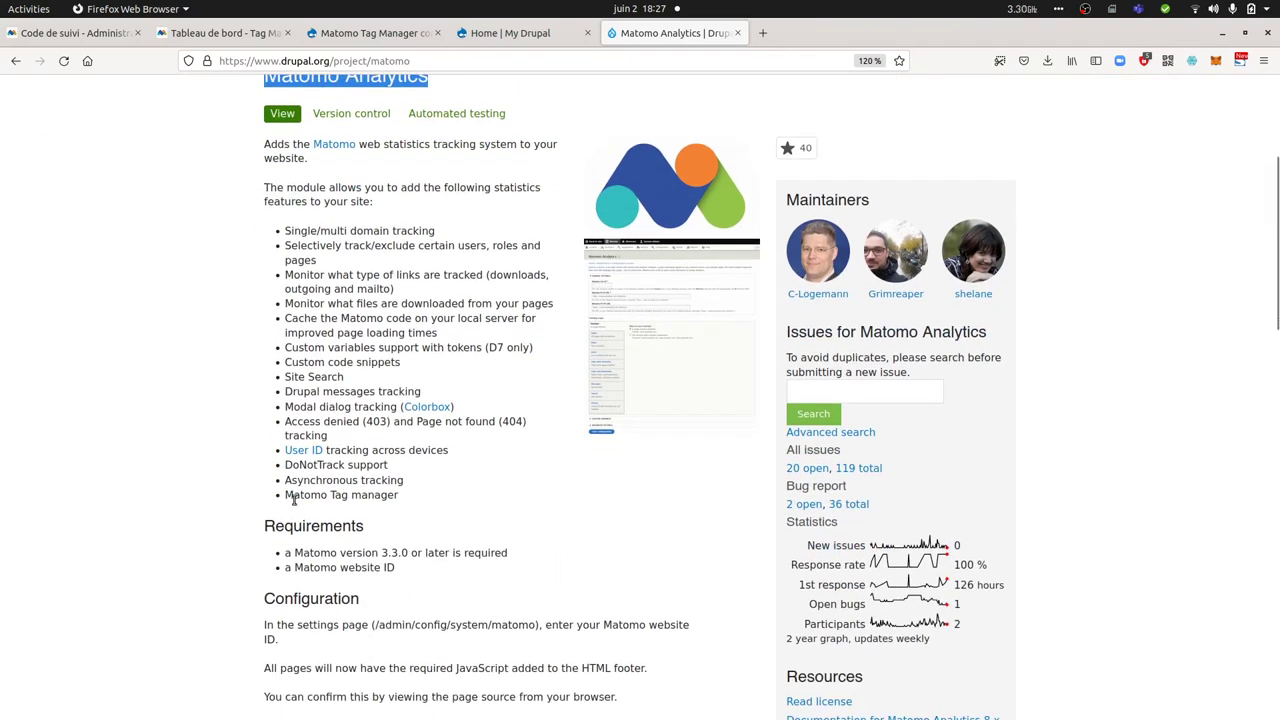
pyautogui.moveTo(285, 496); pyautogui.dragTo(406, 499)
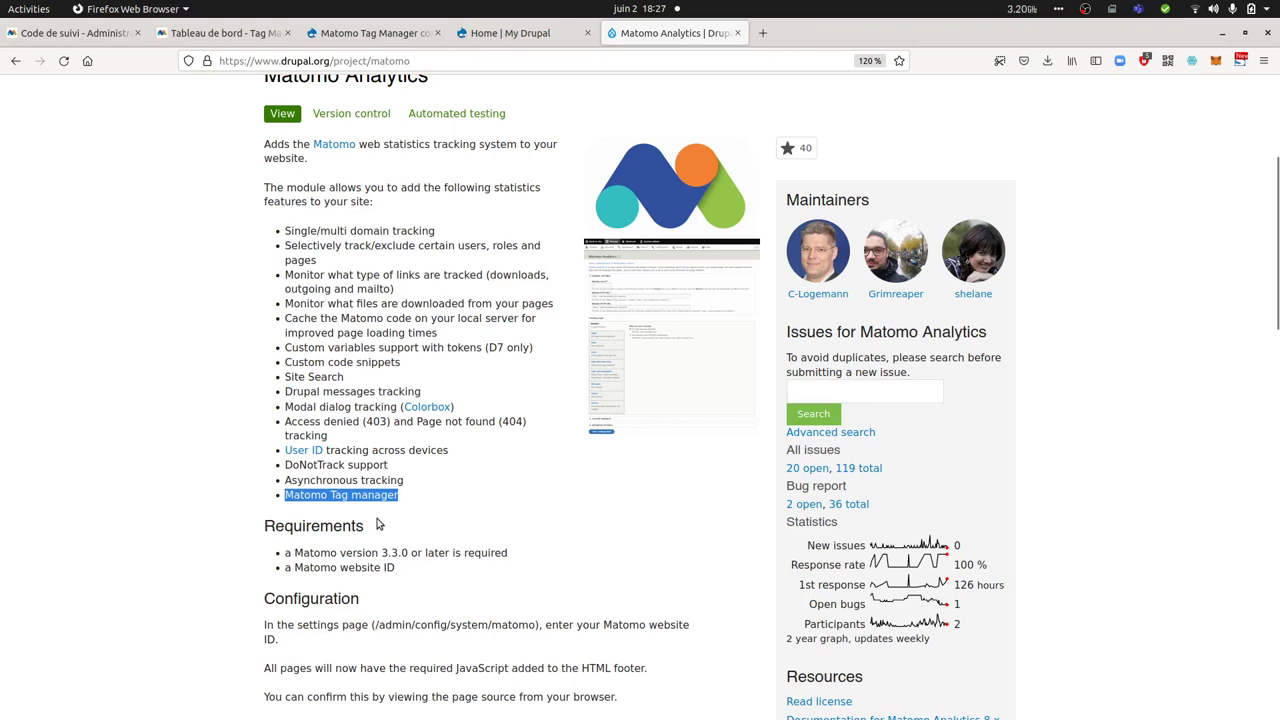
pyautogui.click(378, 524)
pyautogui.moveTo(400, 497); pyautogui.dragTo(292, 494)
pyautogui.scroll(3, 393, 472)
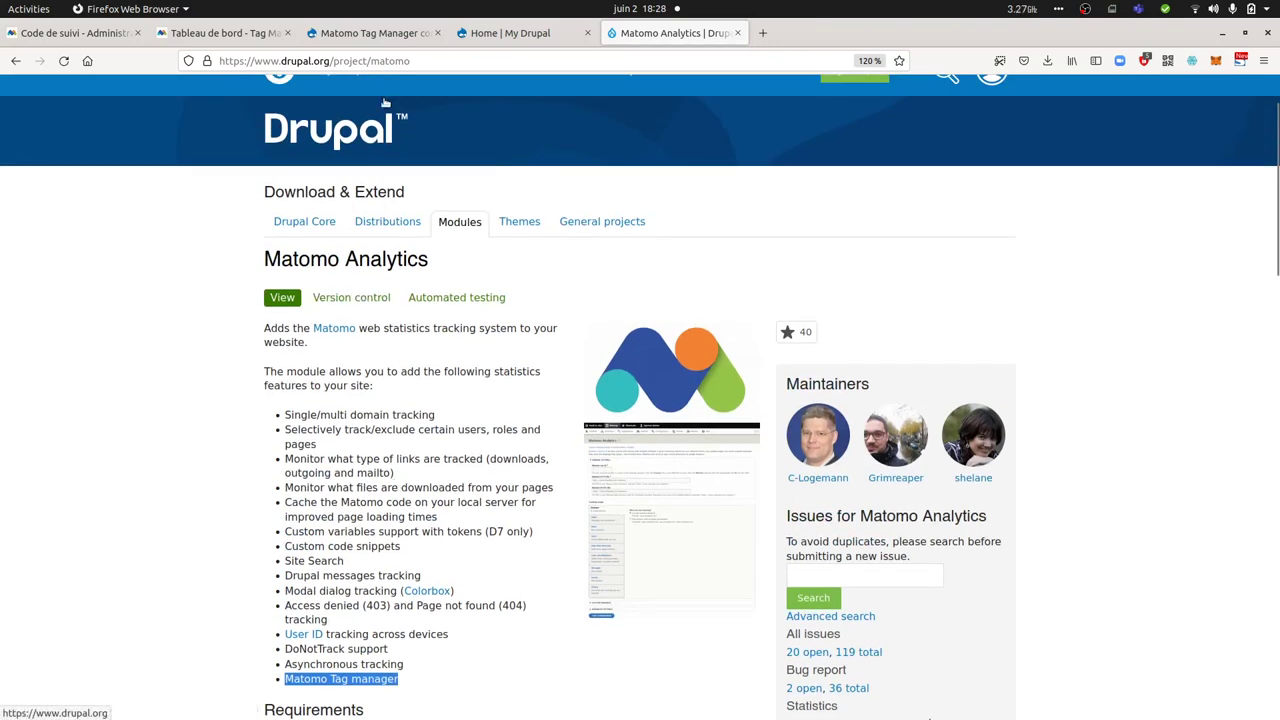
# - Switch to the Drupal site's administration and open the Matomo Analytics settings to review the site ID and Matomo URLs
pyautogui.click(400, 40)
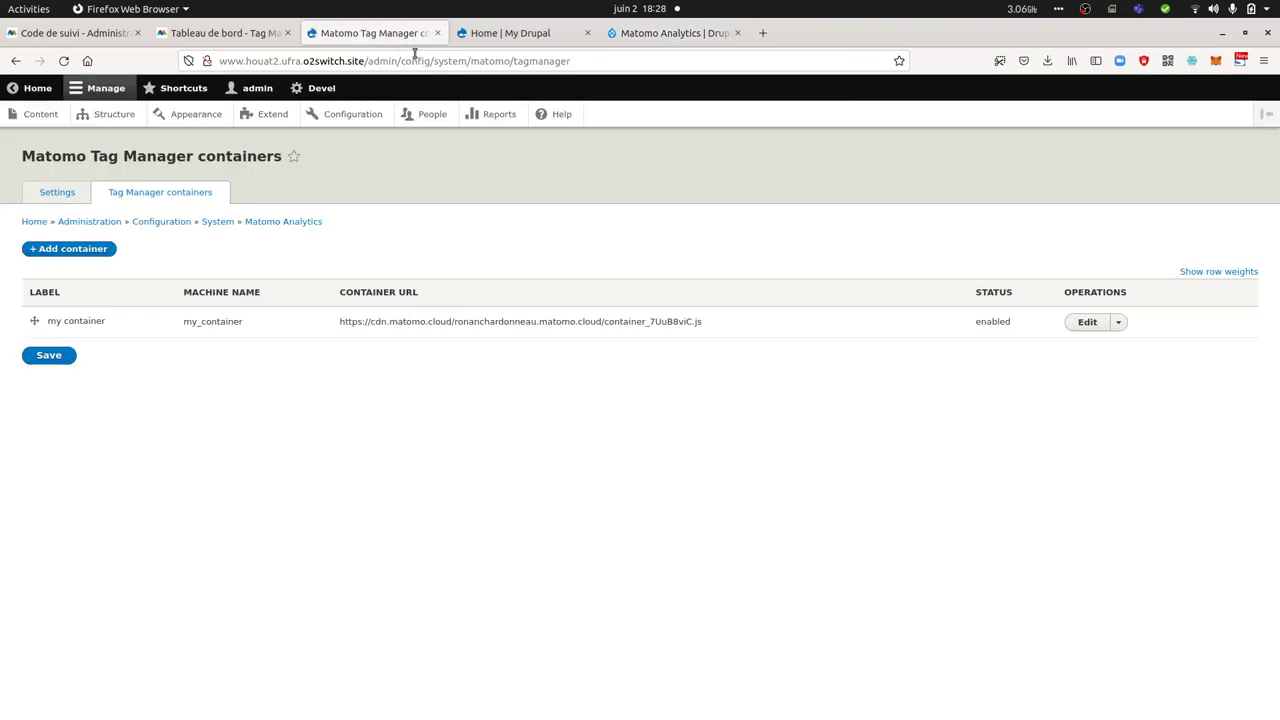
pyautogui.click(53, 195)
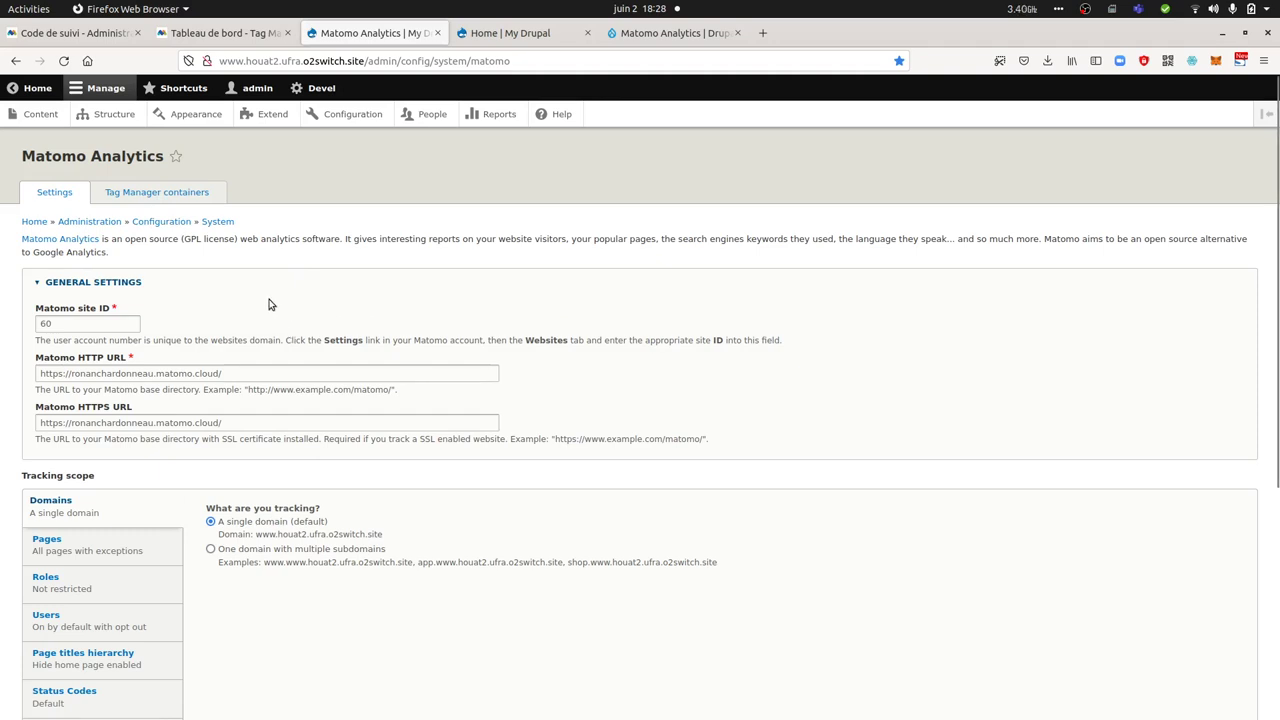
pyautogui.scroll(-3, 217, 357)
pyautogui.scroll(3, 229, 317)
pyautogui.scroll(-3, 190, 410)
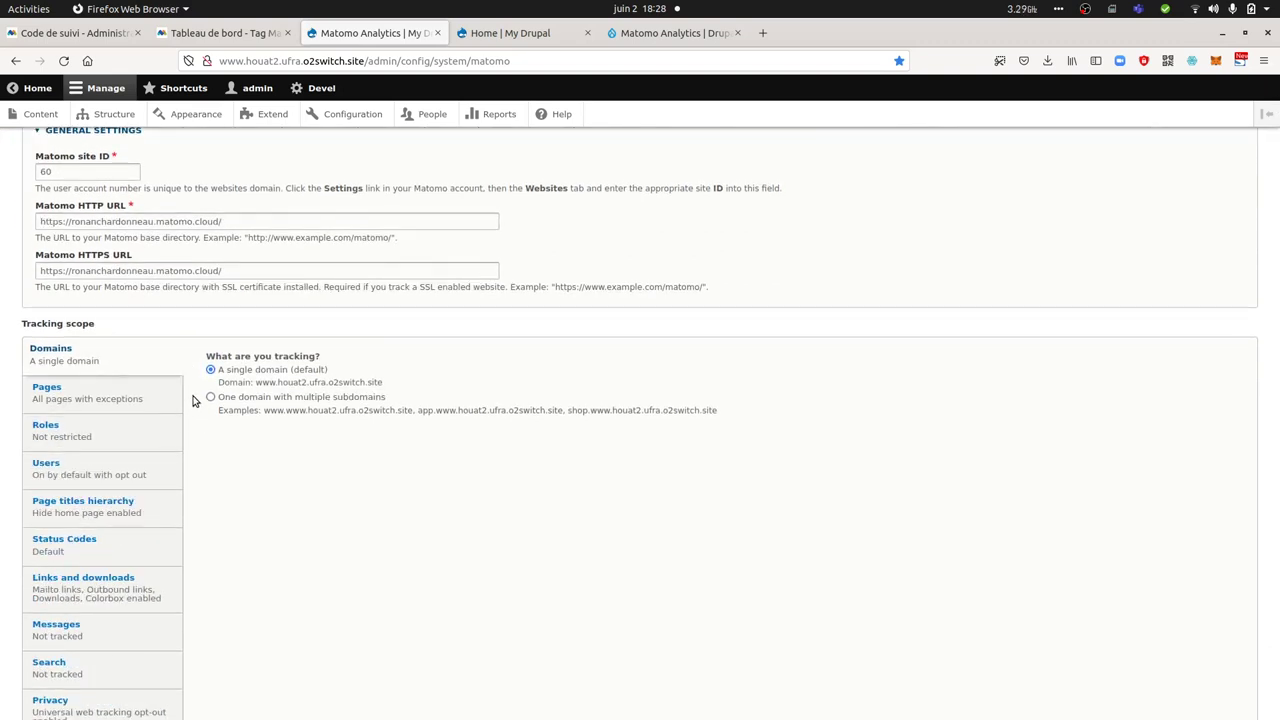
# - Review the tracking scope options for Pages, Roles, Users, Page titles hierarchy and Status Codes
pyautogui.click(107, 403)
pyautogui.scroll(-2, 125, 434)
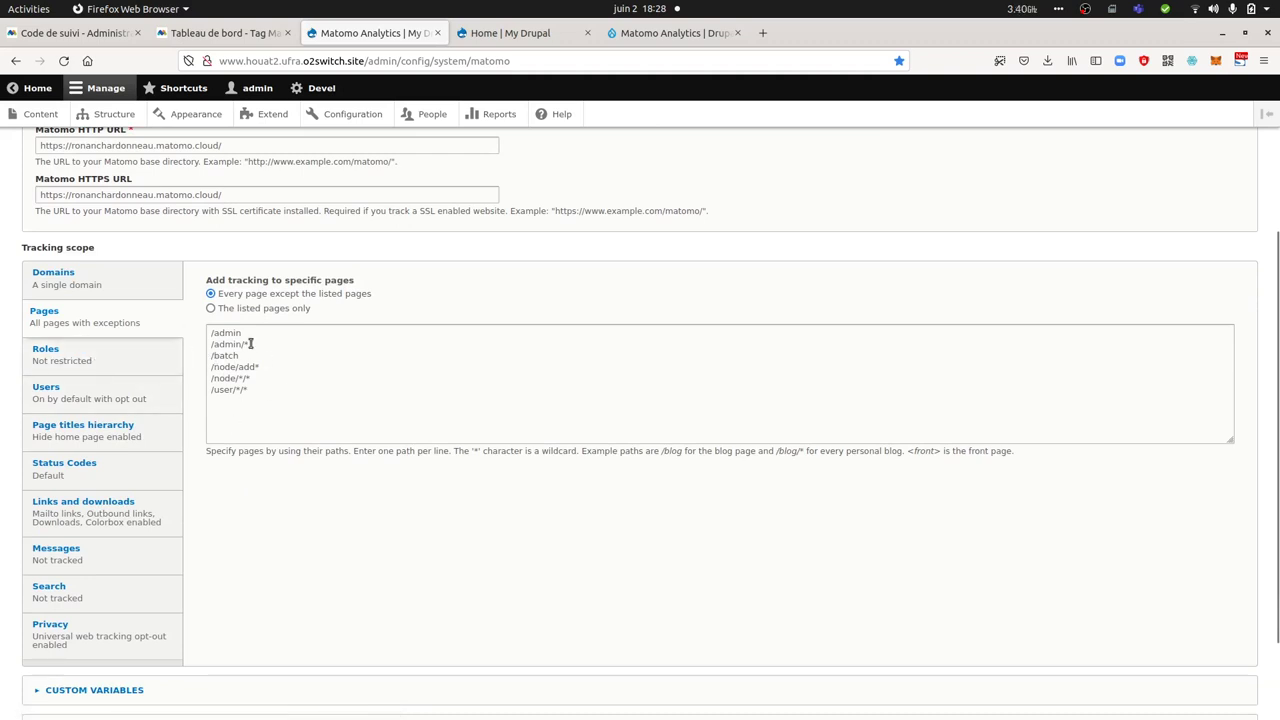
pyautogui.click(110, 360)
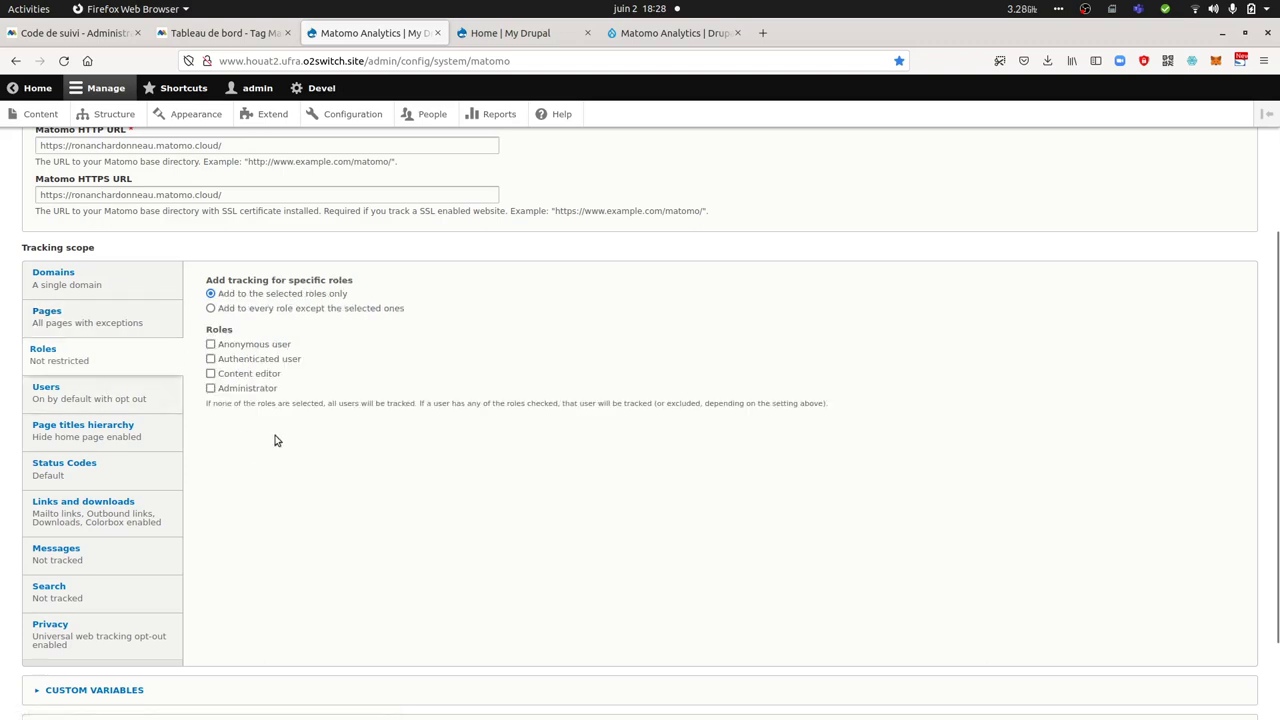
pyautogui.click(57, 398)
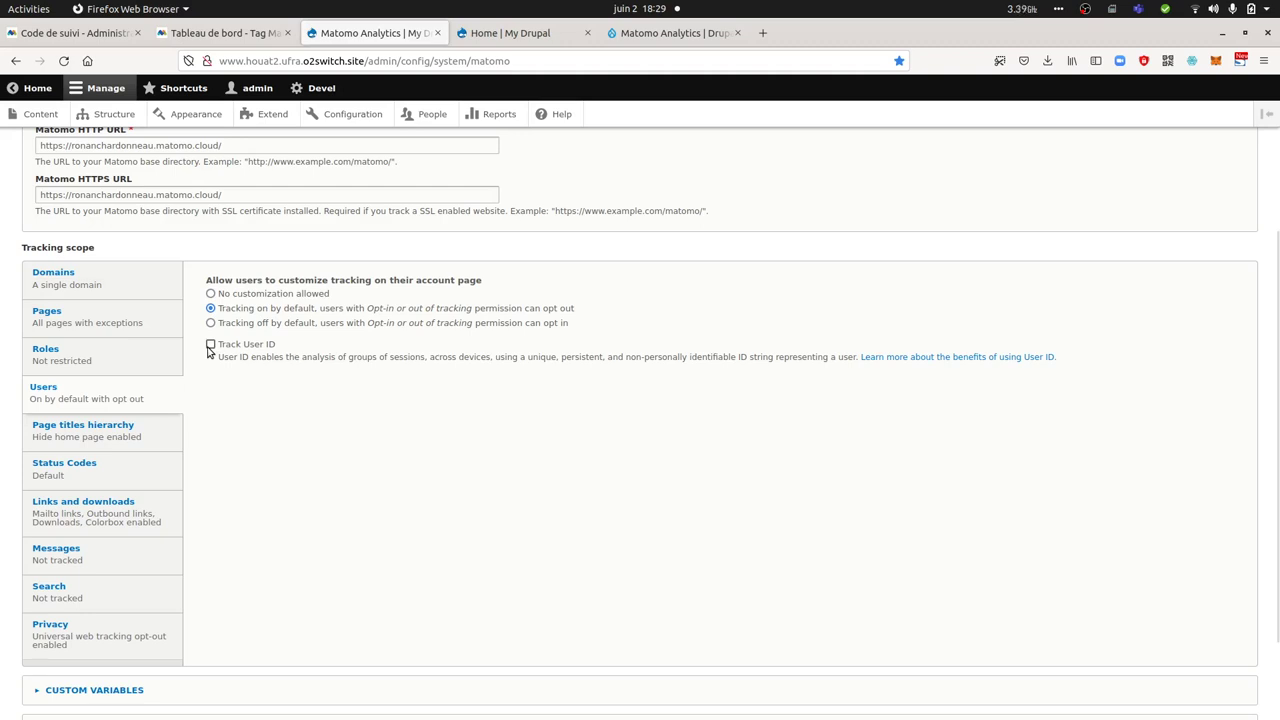
pyautogui.click(120, 438)
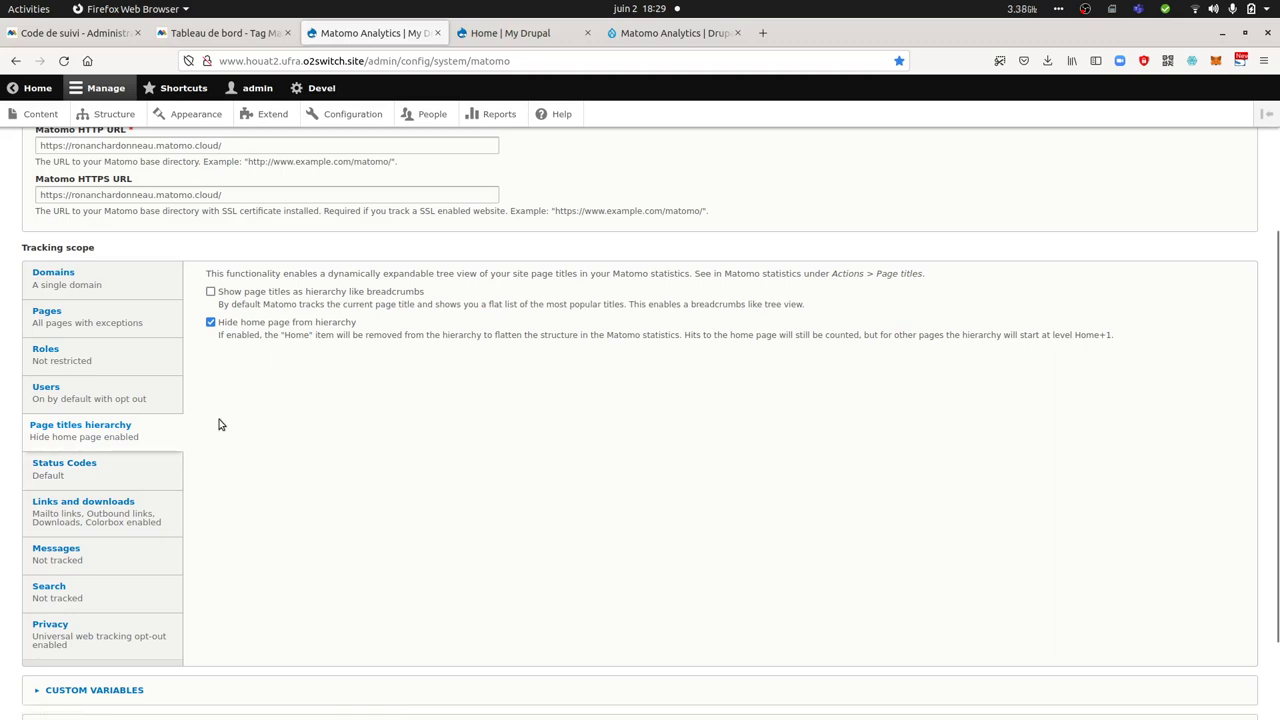
pyautogui.click(89, 482)
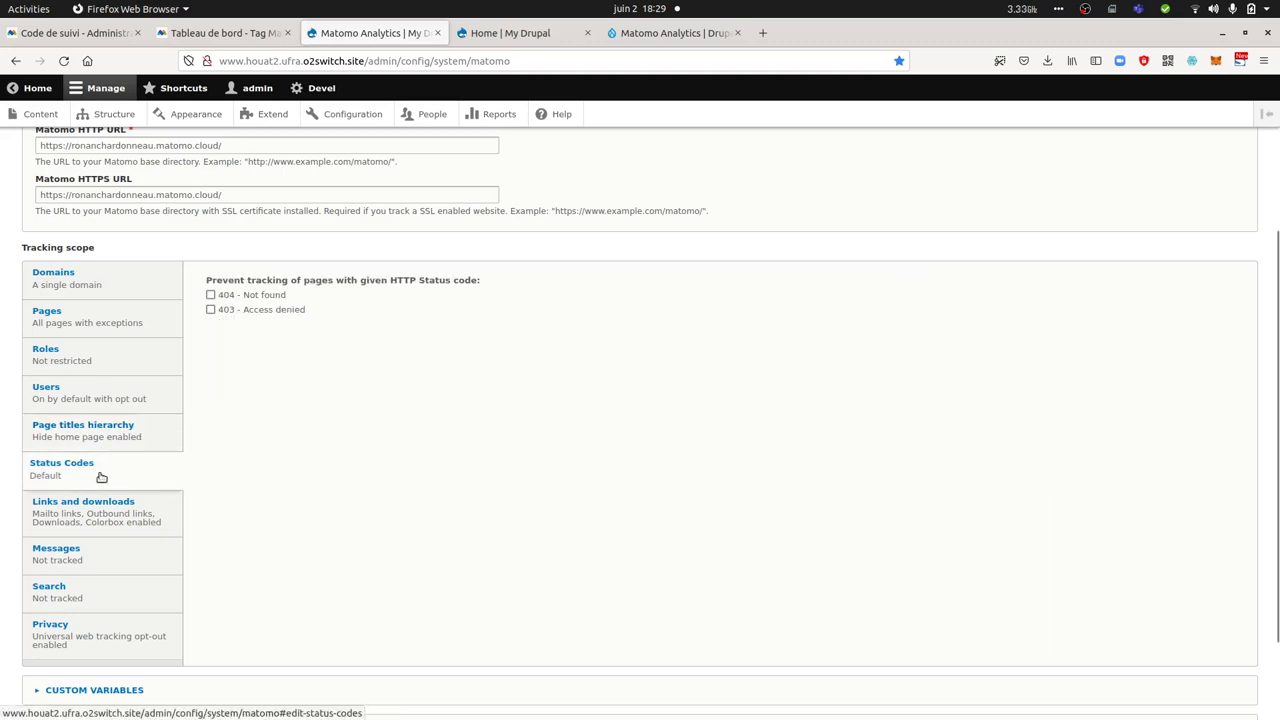
# - Review the tracking scope options for Links and downloads, Messages, Search and Privacy, briefly checking the custom variables section
pyautogui.click(117, 523)
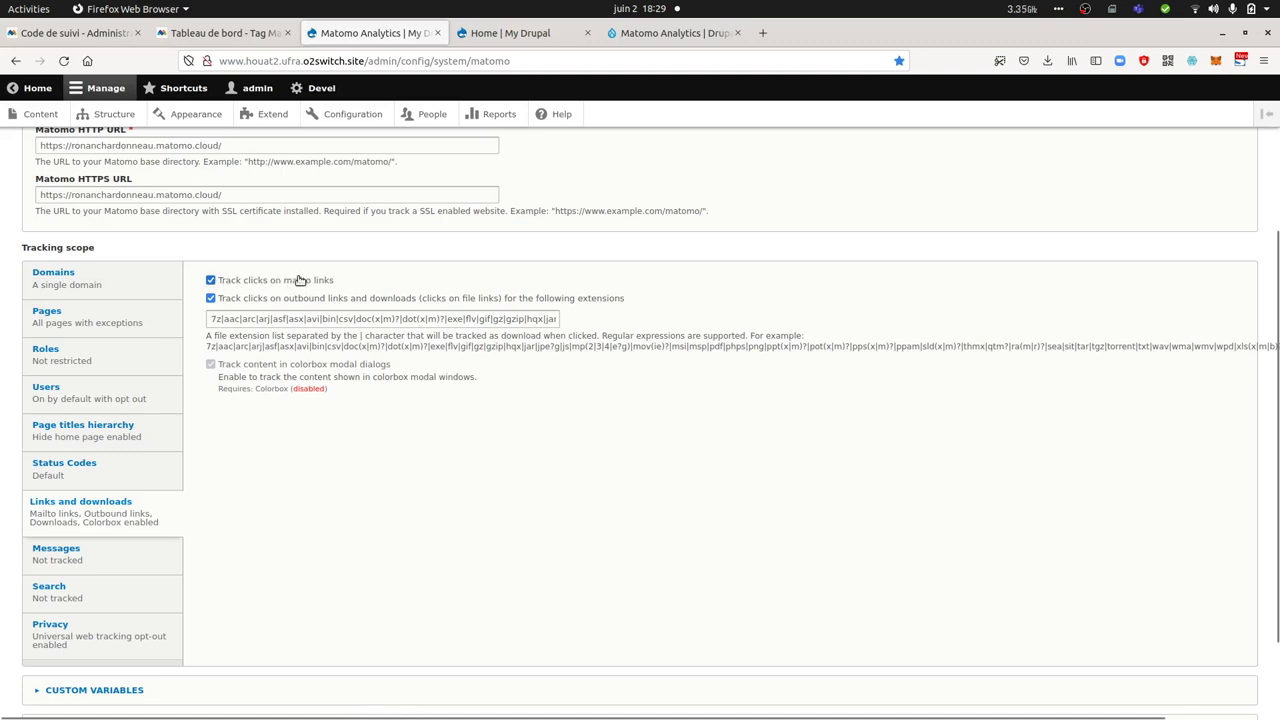
pyautogui.scroll(-2, 197, 554)
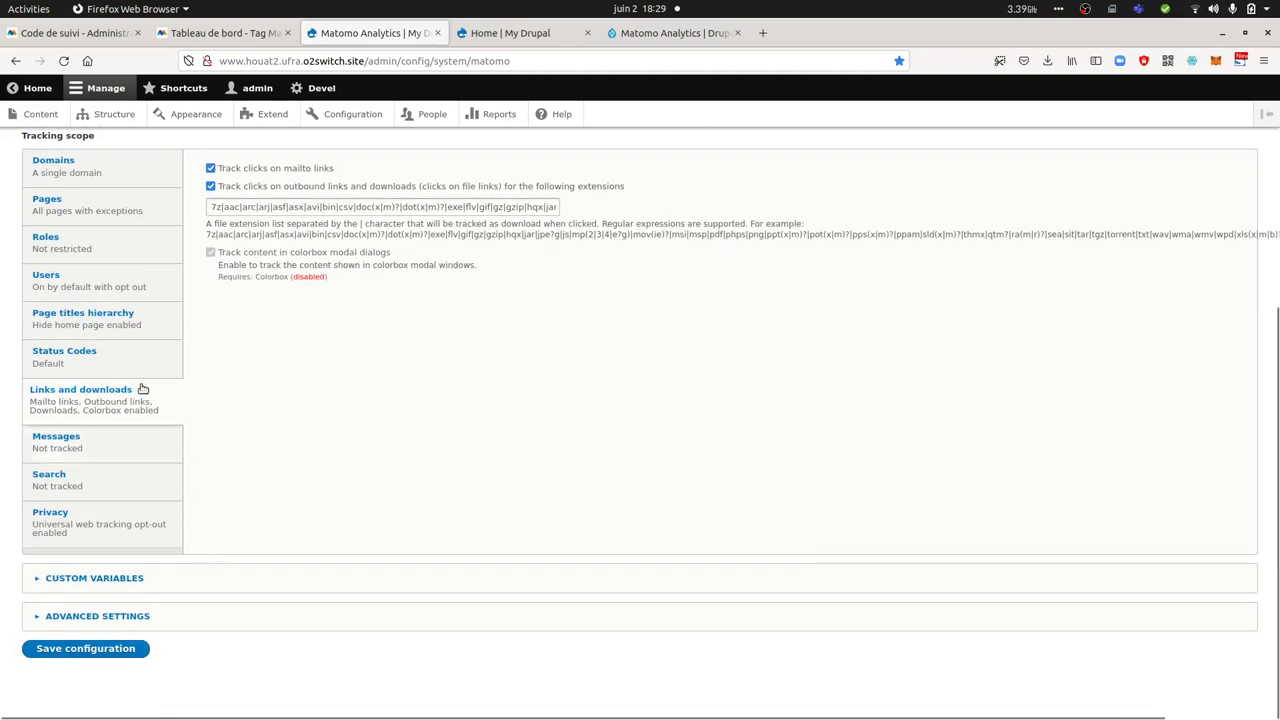
pyautogui.click(108, 450)
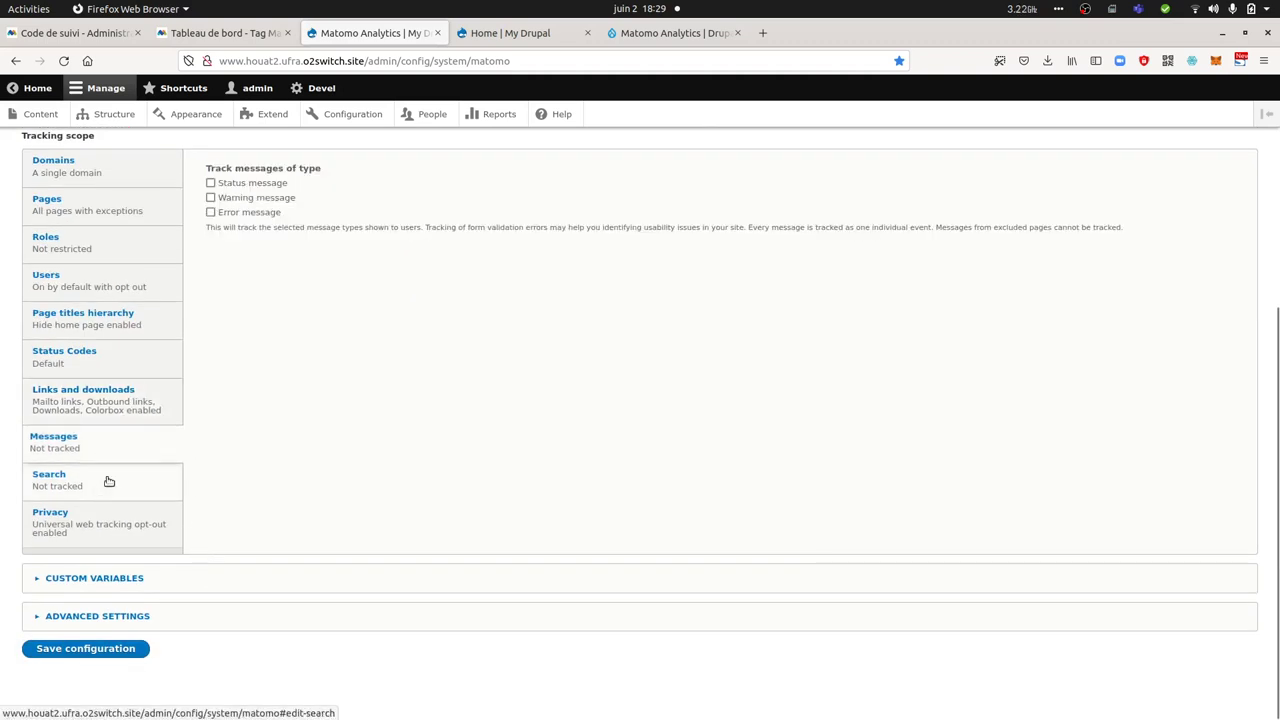
pyautogui.click(109, 482)
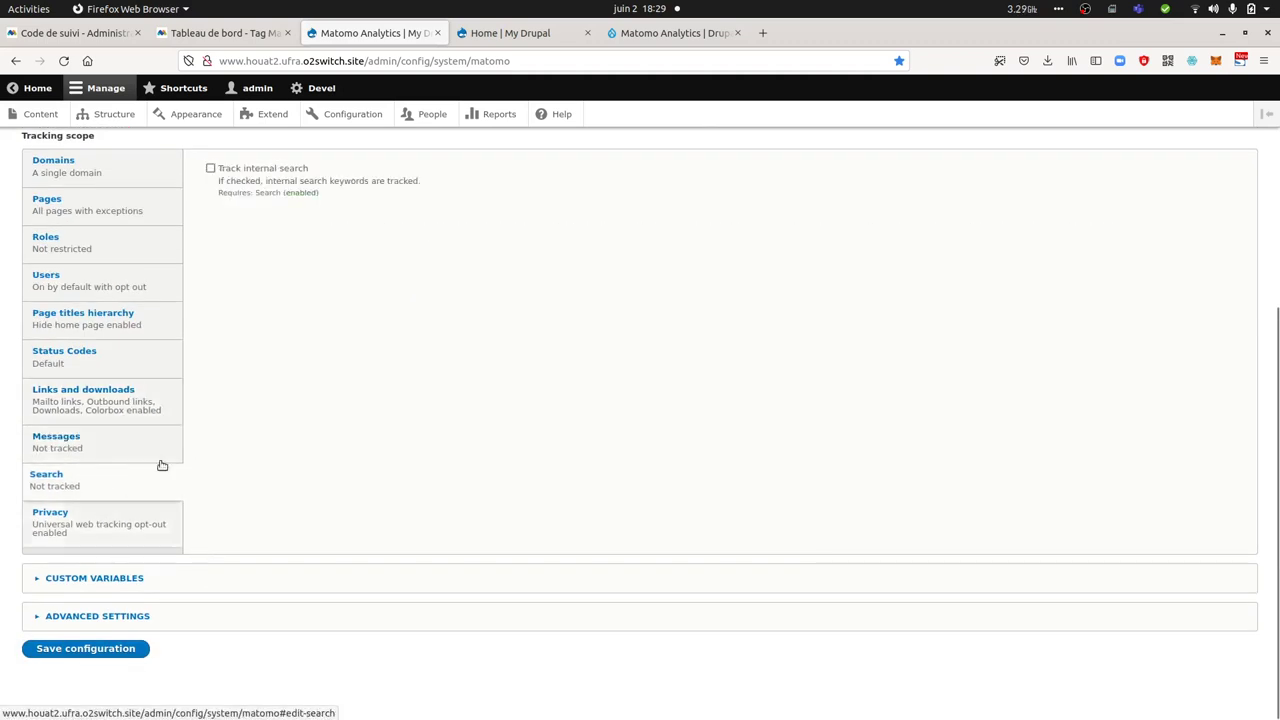
pyautogui.scroll(3, 200, 446)
pyautogui.scroll(-3, 181, 457)
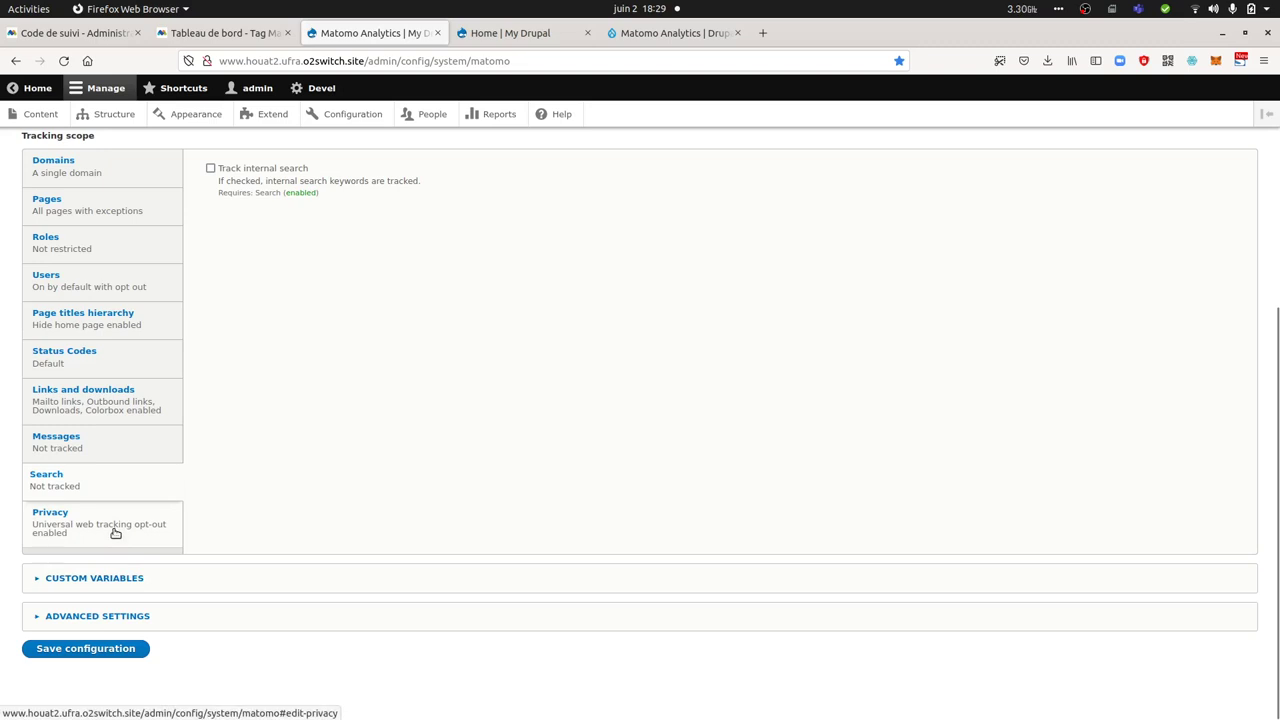
pyautogui.click(112, 580)
pyautogui.click(112, 580)
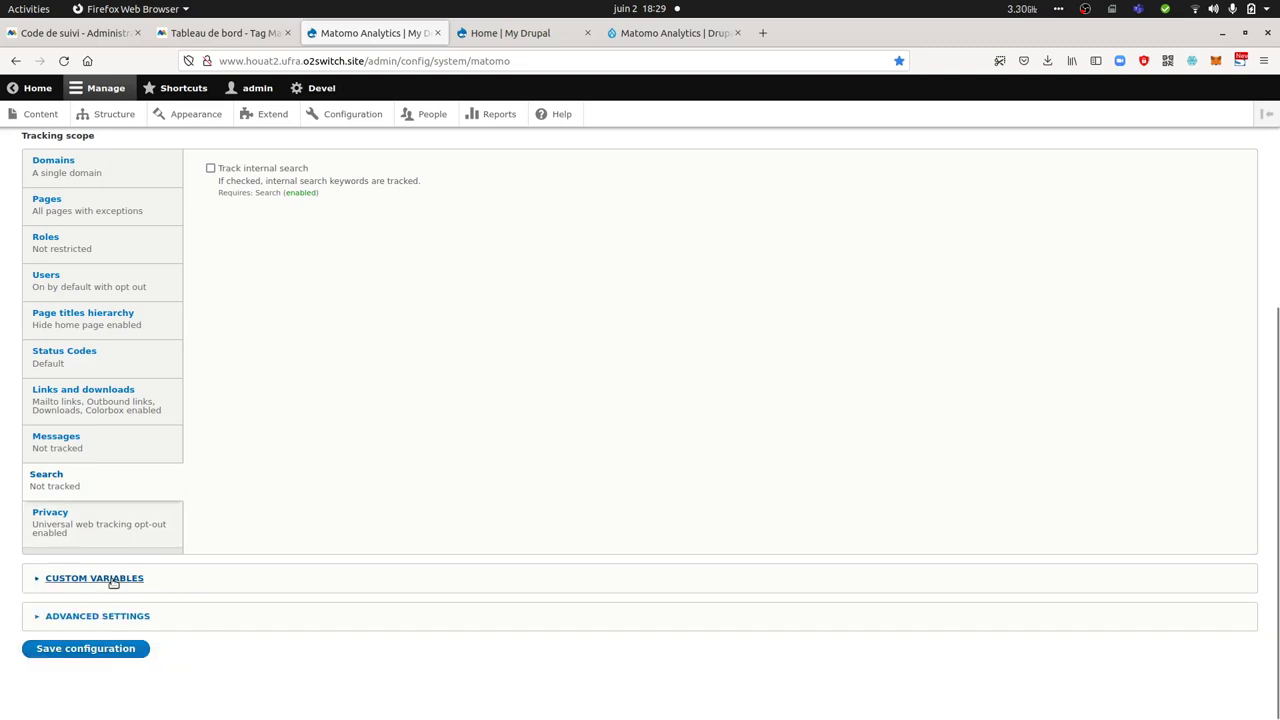
pyautogui.click(120, 526)
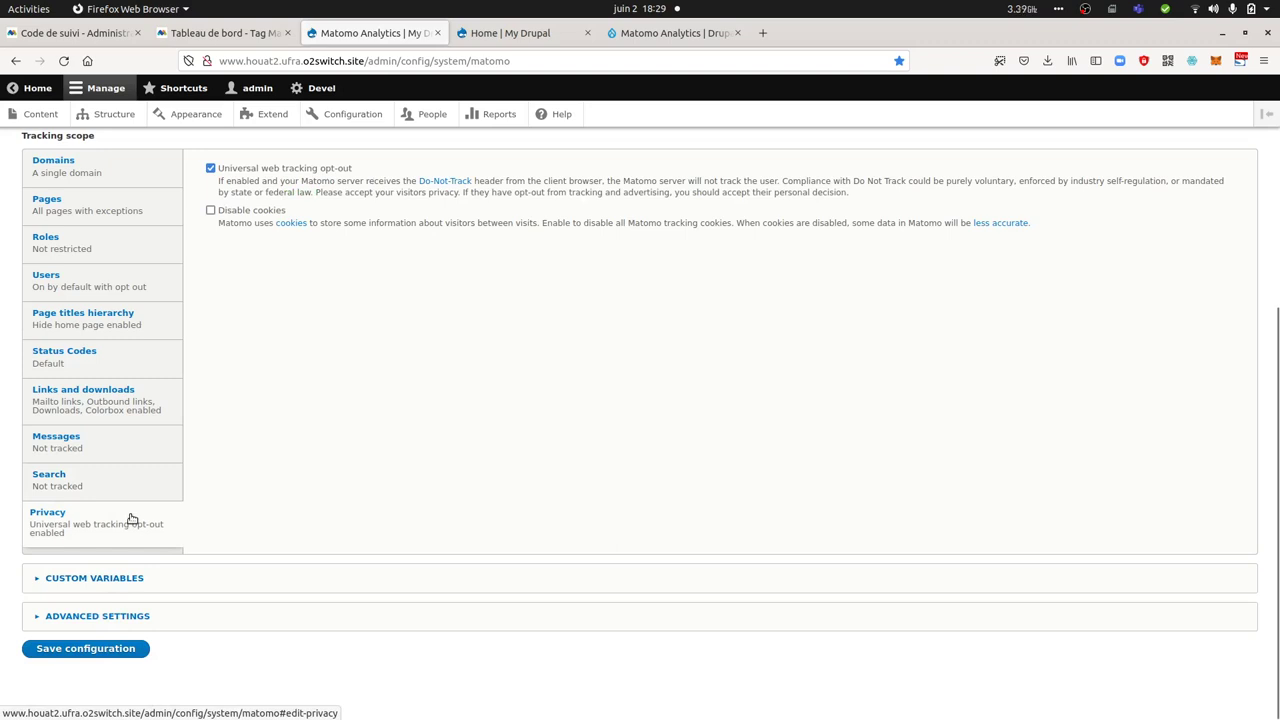
pyautogui.scroll(2, 131, 519)
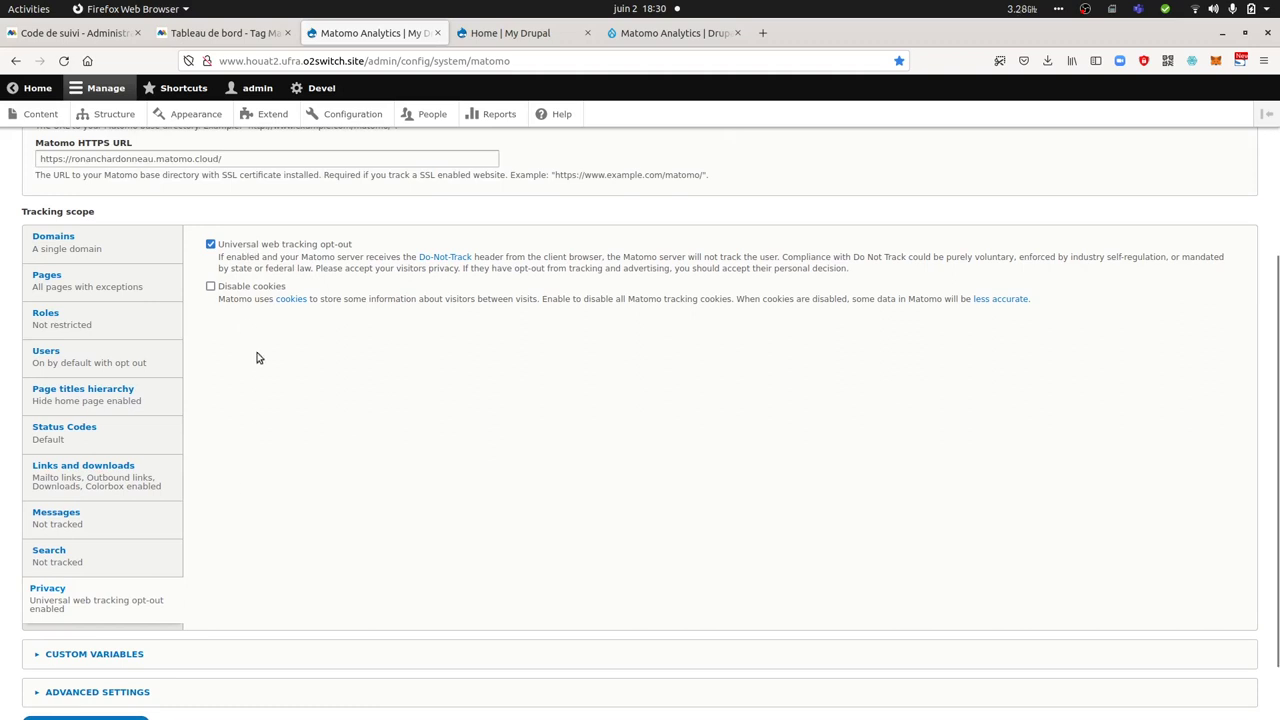
pyautogui.scroll(-2, 200, 540)
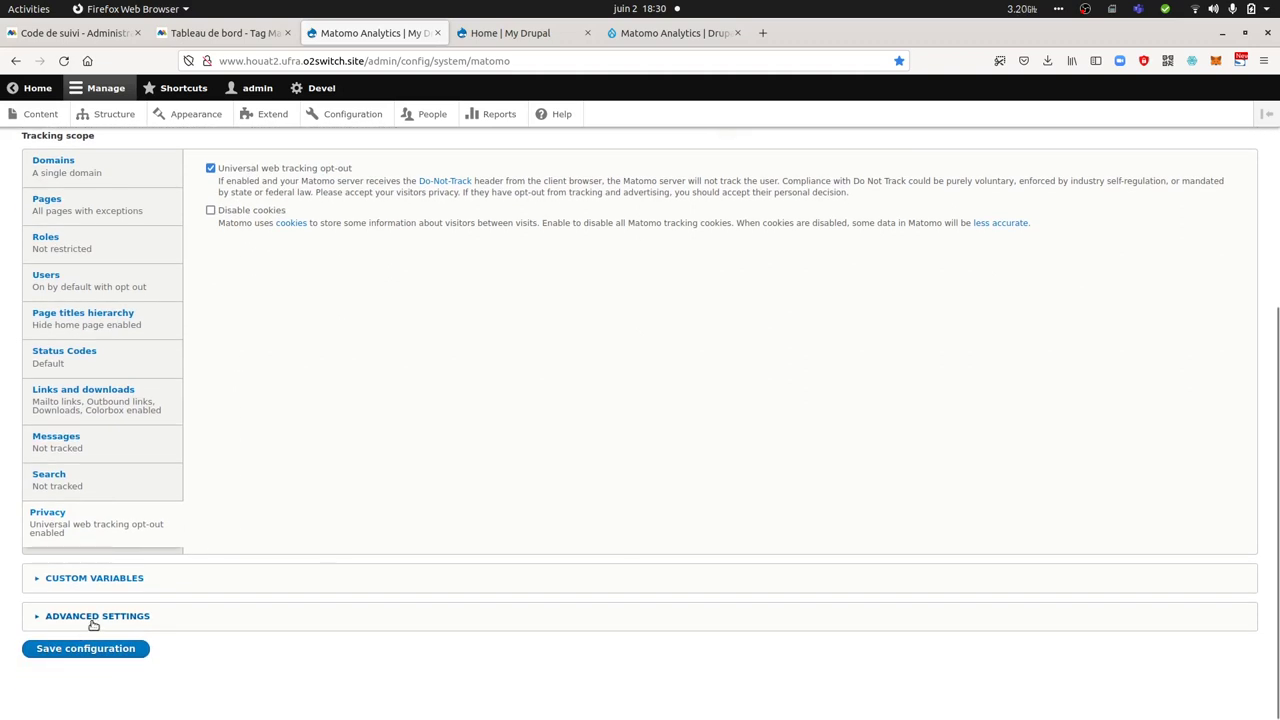
# - Expand the advanced settings and examine the Disable tracking option and custom JavaScript code fields alongside the general settings
pyautogui.click(94, 616)
pyautogui.scroll(-5, 117, 606)
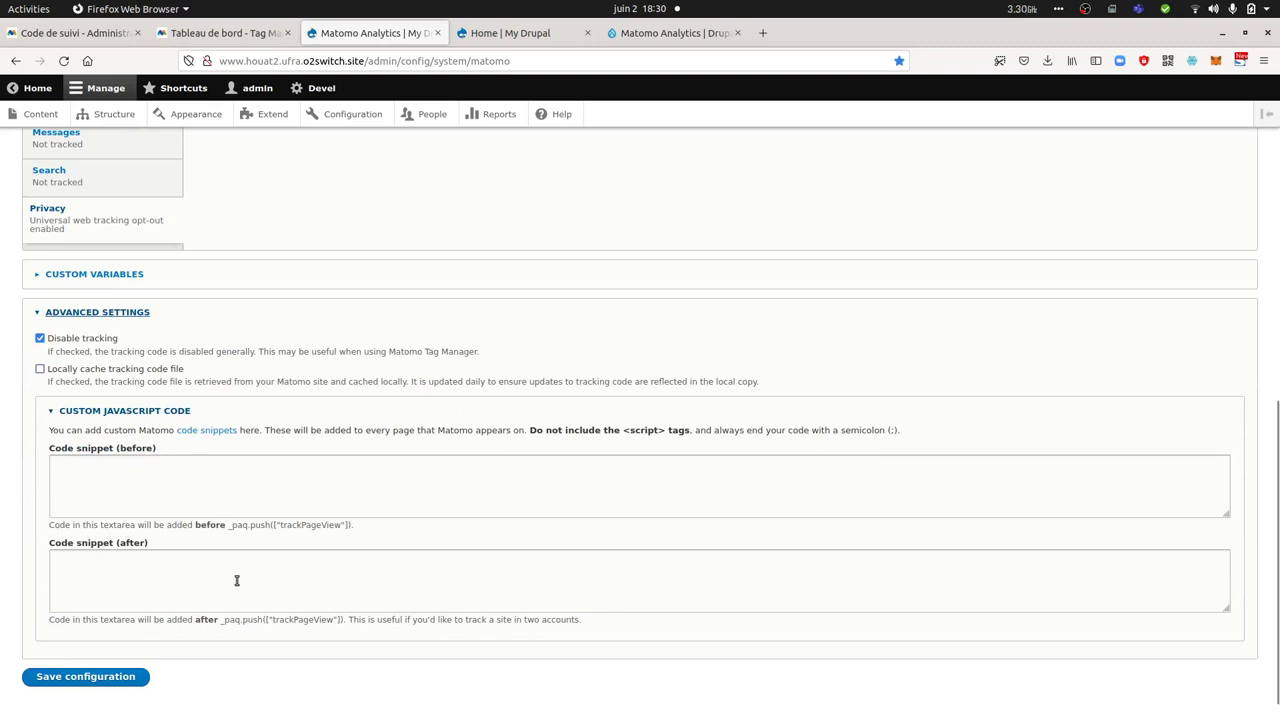
pyautogui.scroll(10, 240, 575)
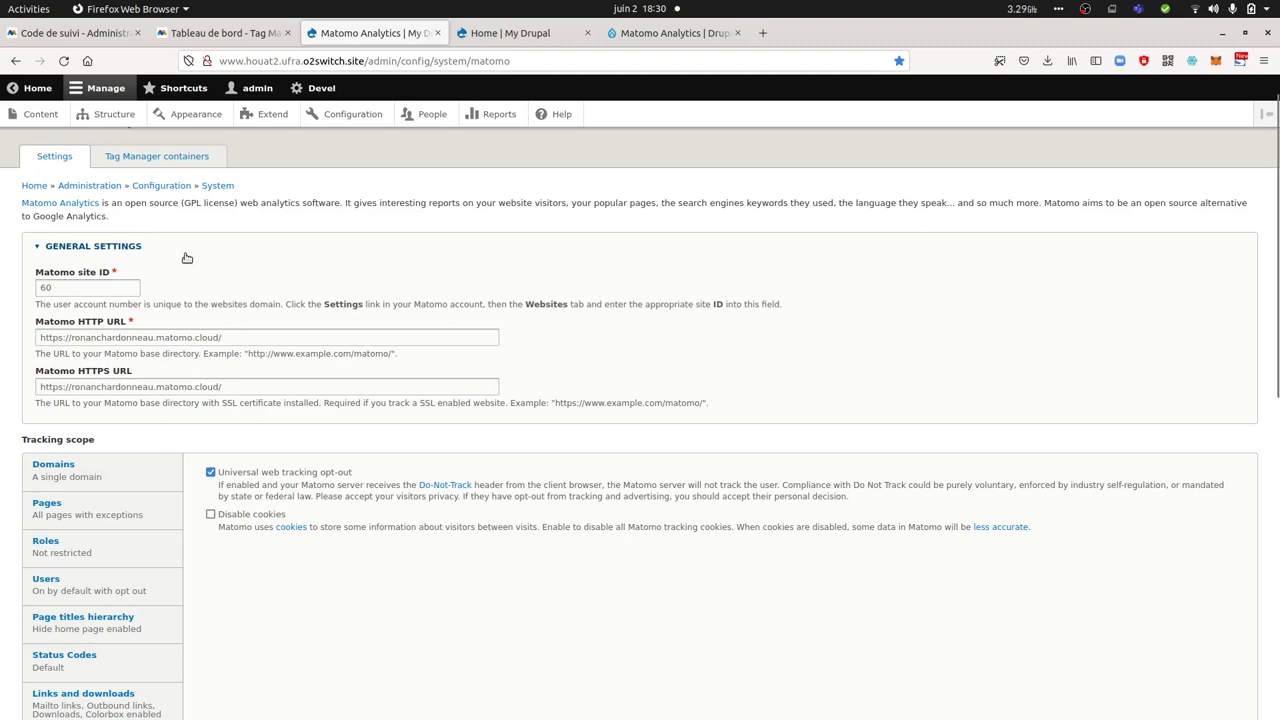
pyautogui.scroll(-5, 240, 340)
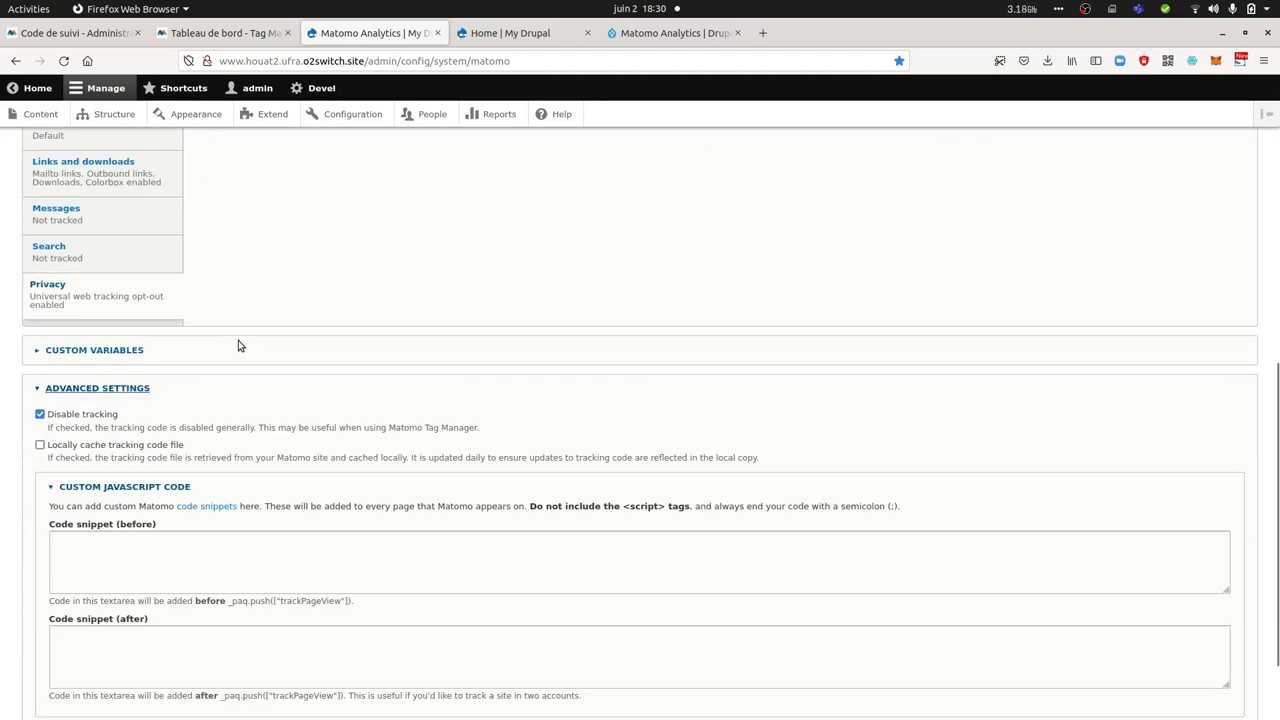
pyautogui.scroll(8, 240, 360)
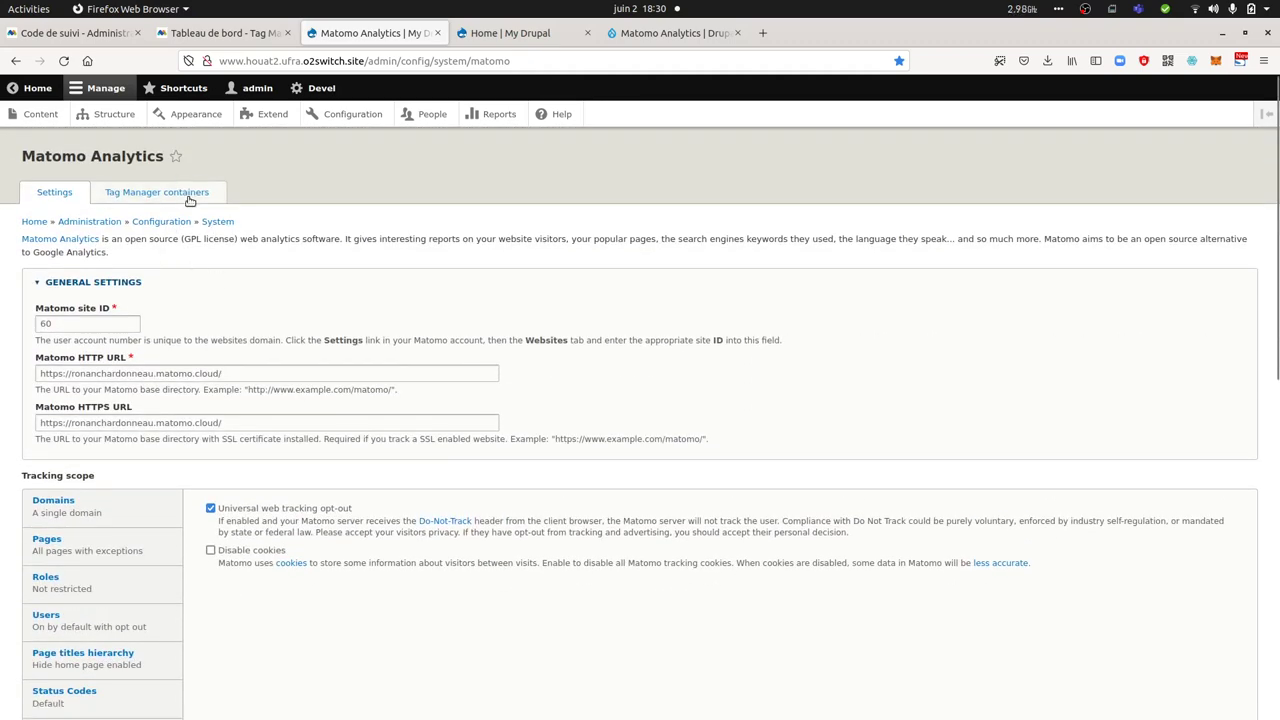
pyautogui.scroll(-2, 214, 329)
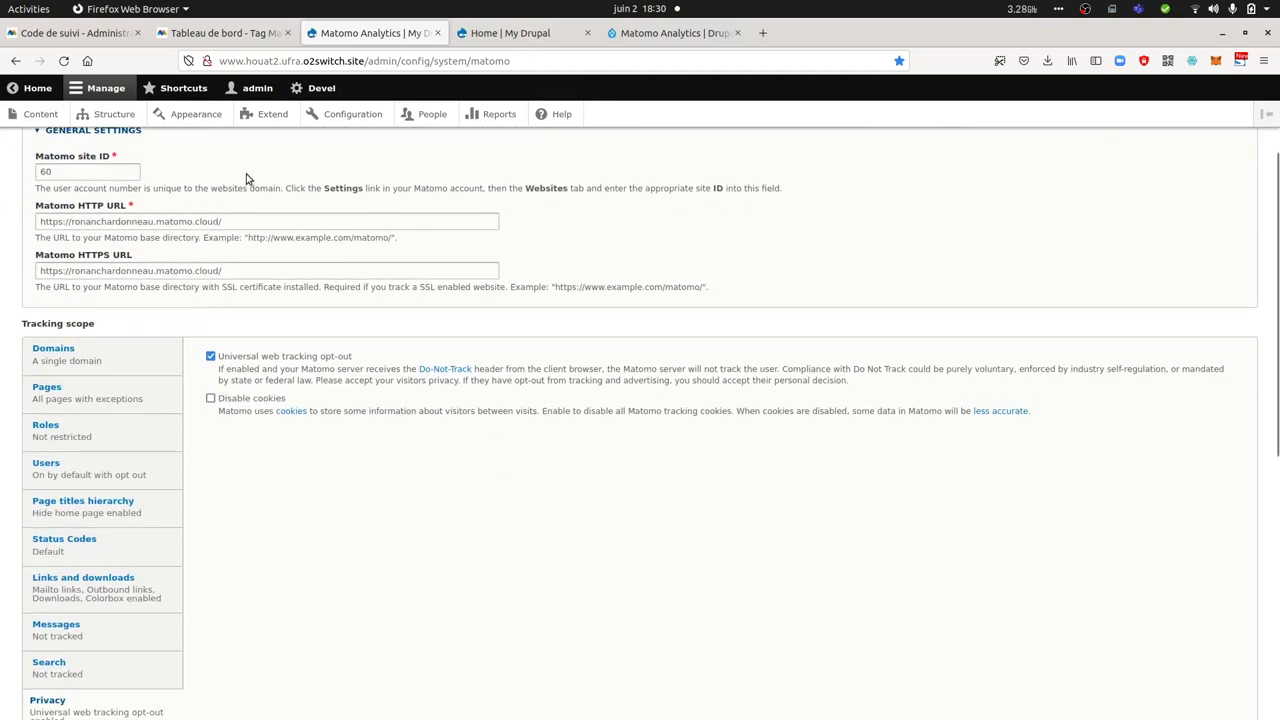
pyautogui.scroll(-7, 294, 260)
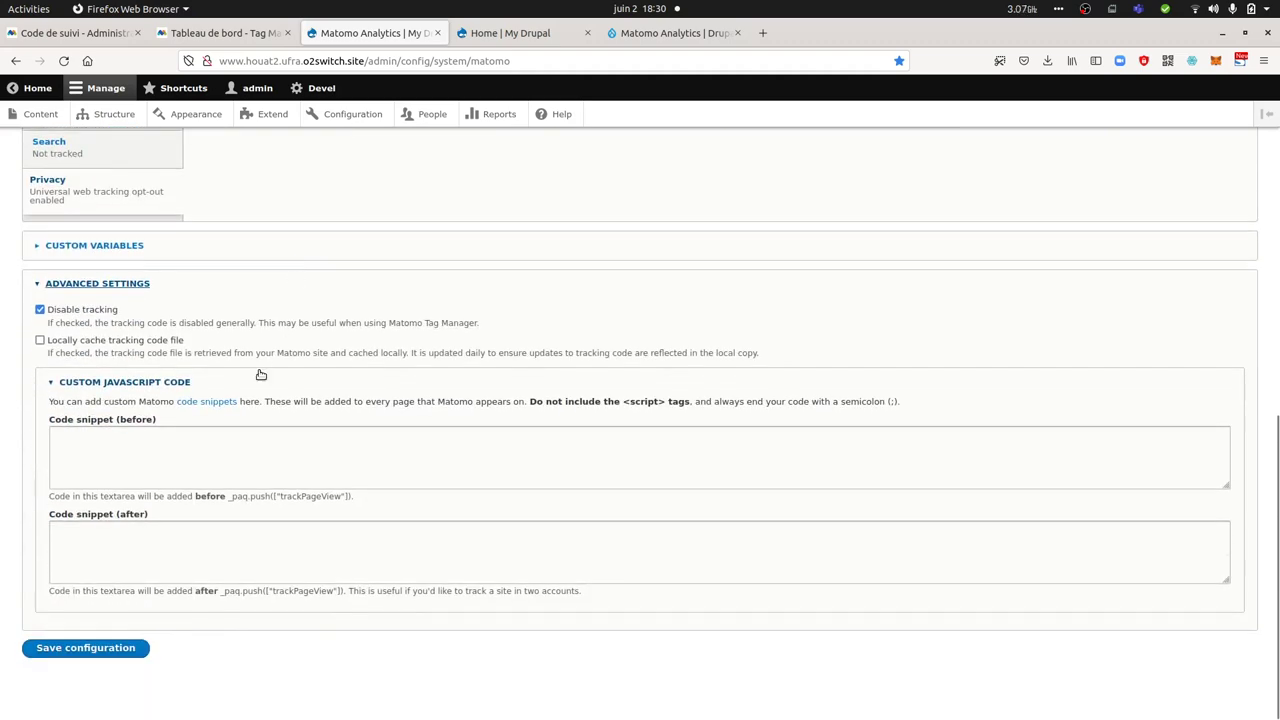
pyautogui.scroll(1, 263, 385)
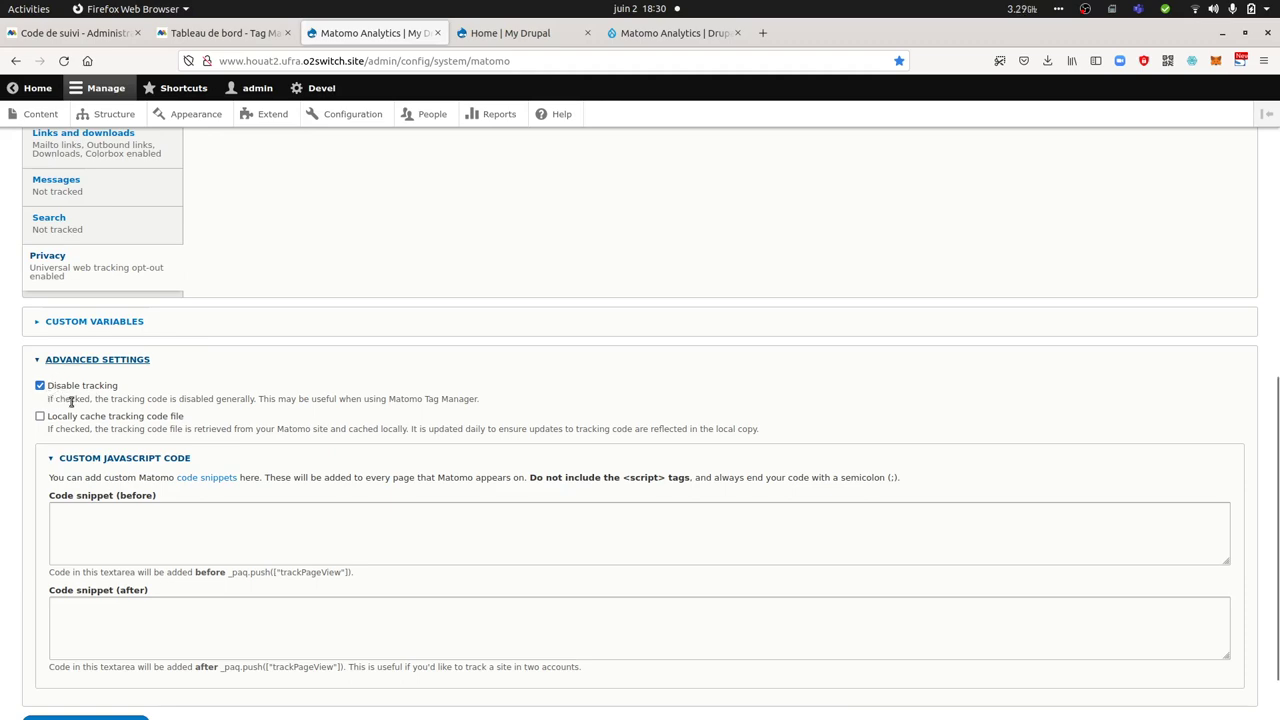
pyautogui.scroll(15, 100, 383)
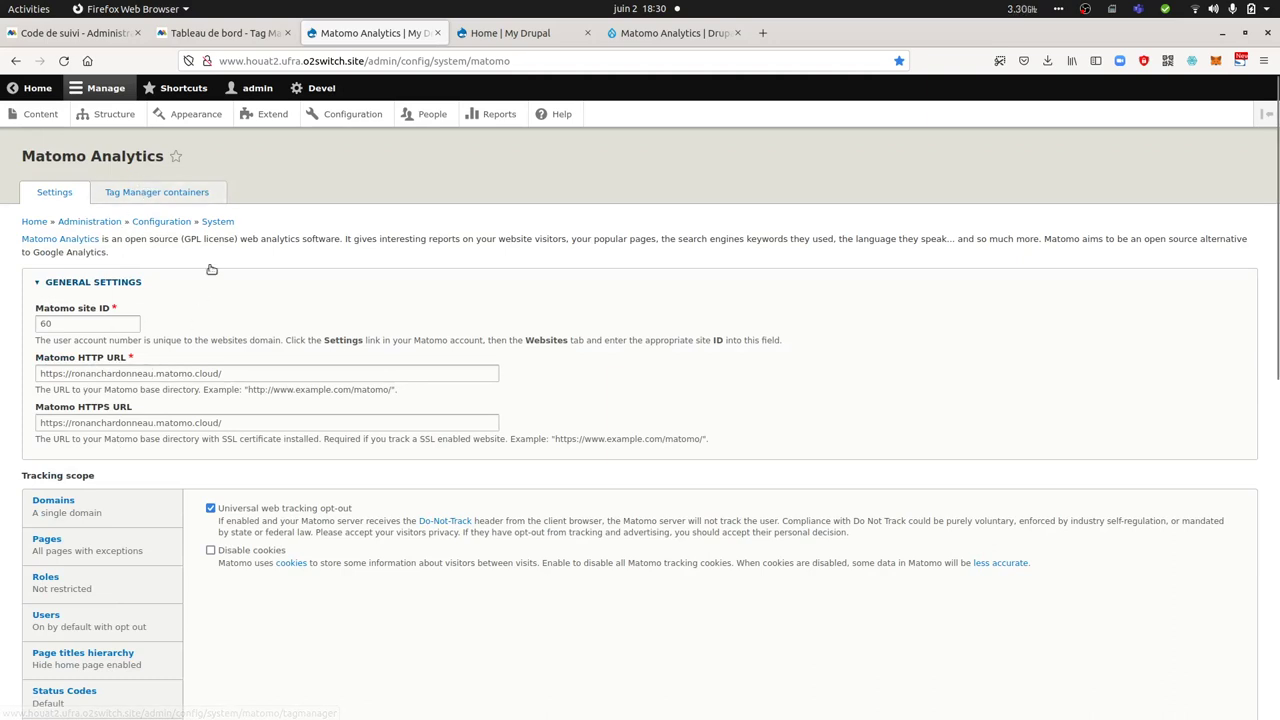
pyautogui.scroll(-3, 287, 578)
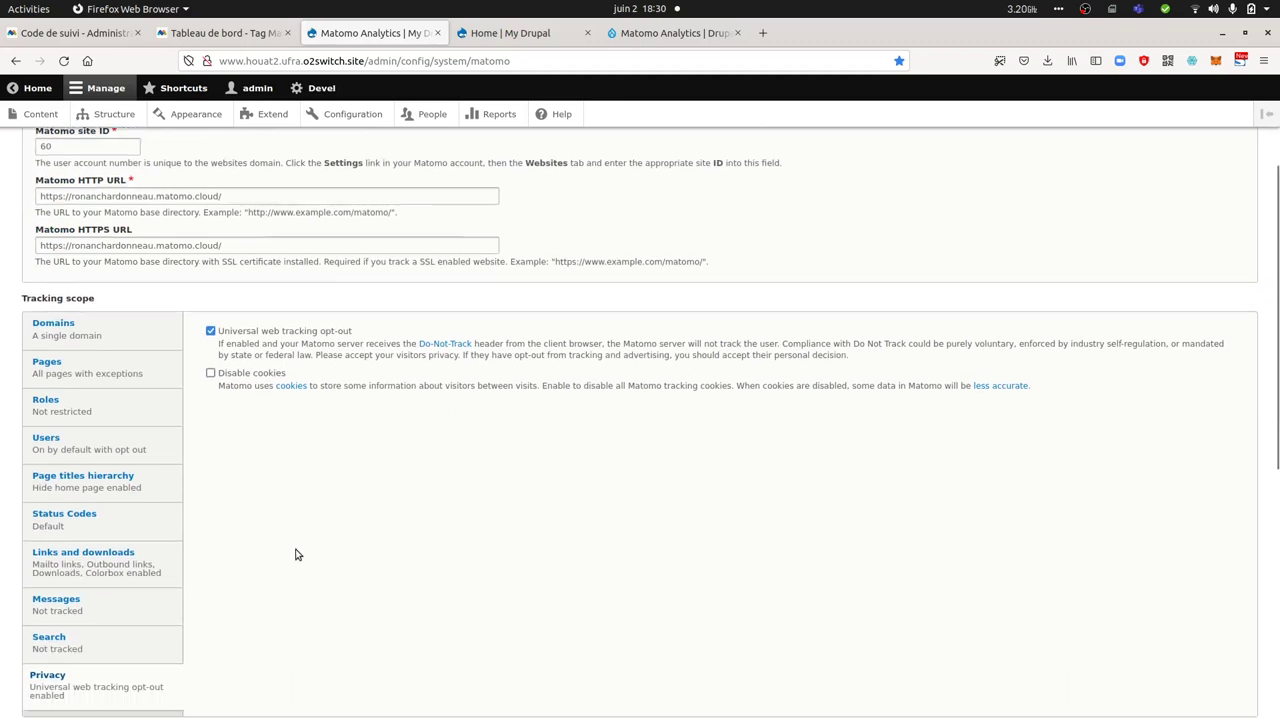
pyautogui.scroll(3, 297, 554)
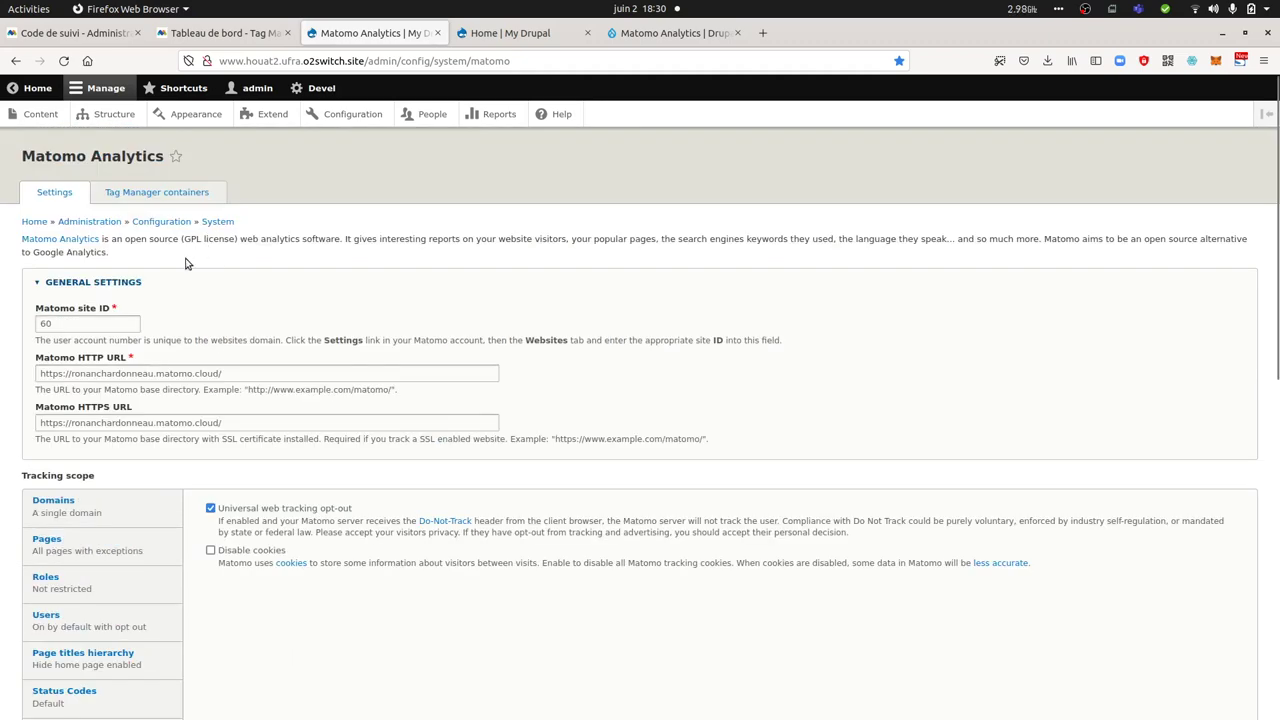
pyautogui.scroll(-6, 293, 337)
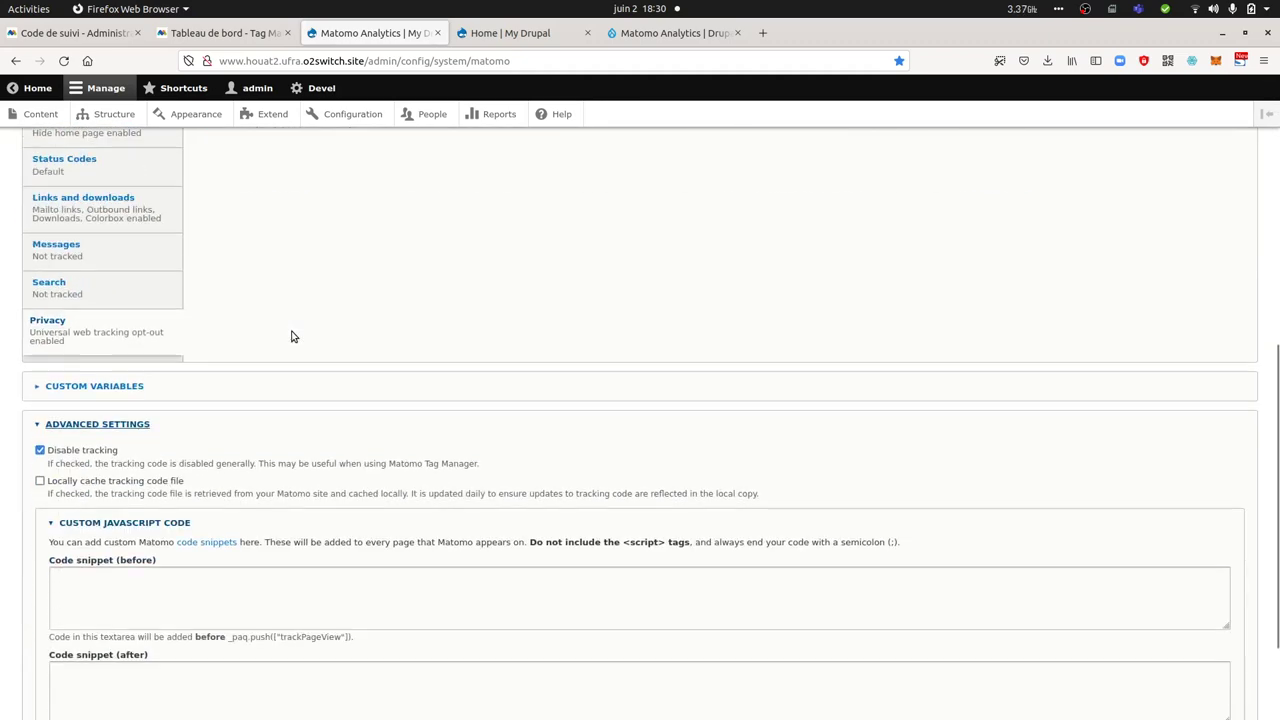
# - Review the custom code snippet and tracking scope settings, and examine the "my container" entry in the Tag Manager containers list
pyautogui.click(312, 452)
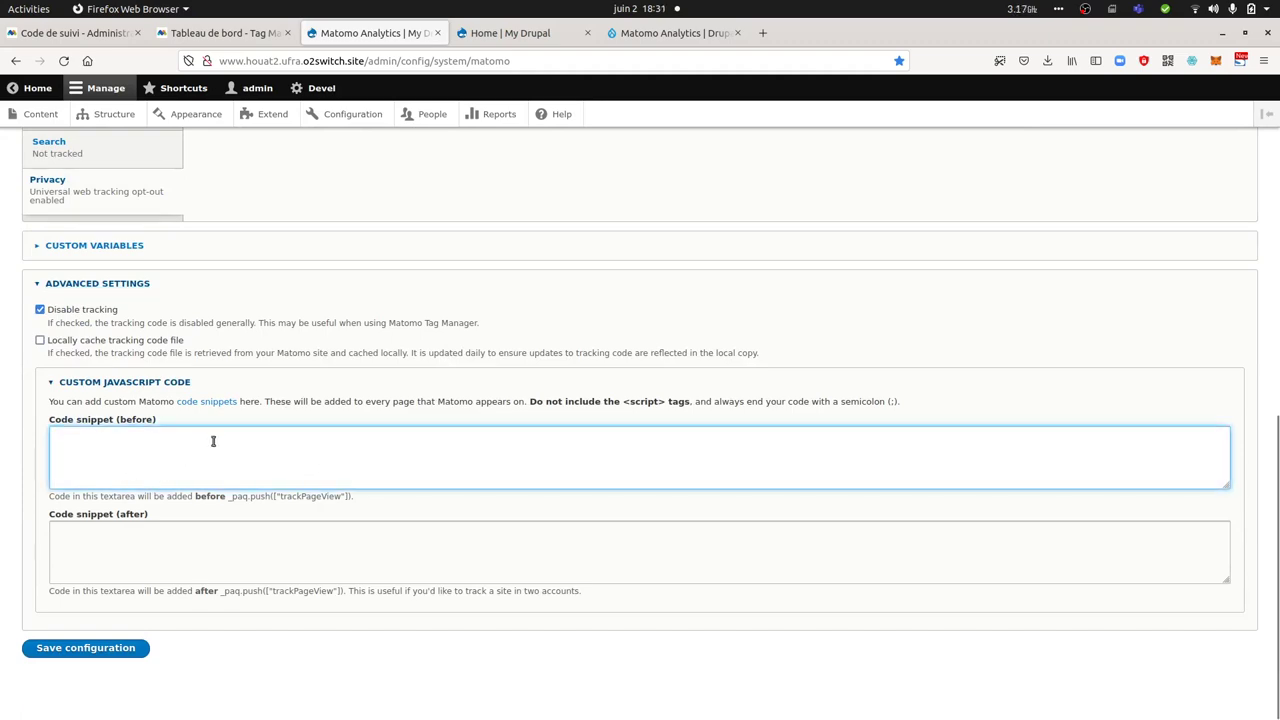
pyautogui.scroll(10, 258, 457)
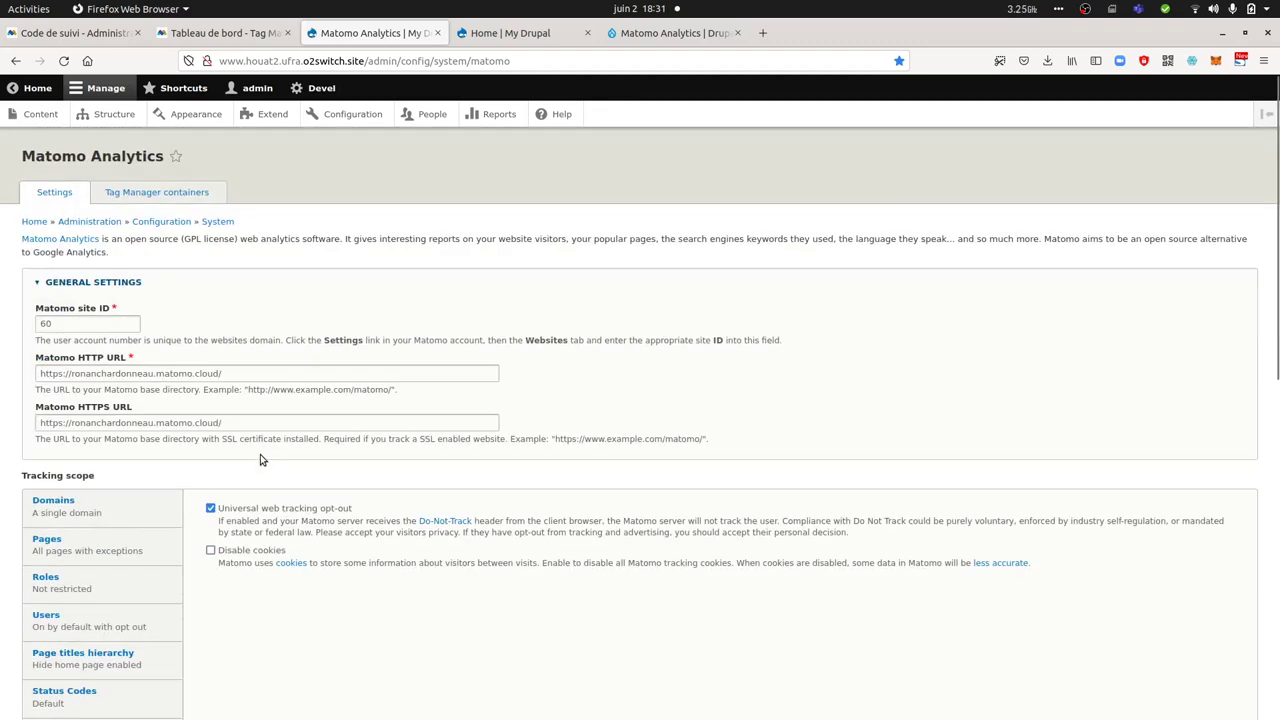
pyautogui.scroll(-3, 260, 456)
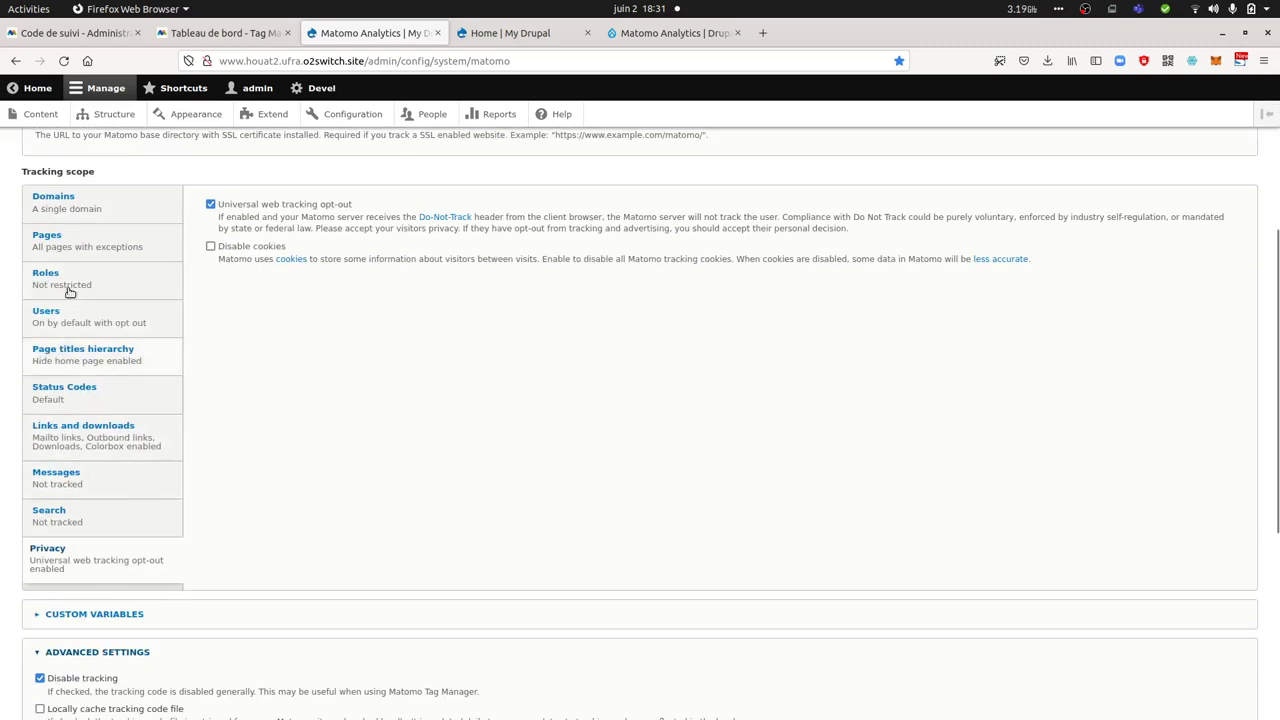
pyautogui.scroll(1, 210, 432)
pyautogui.scroll(3, 210, 432)
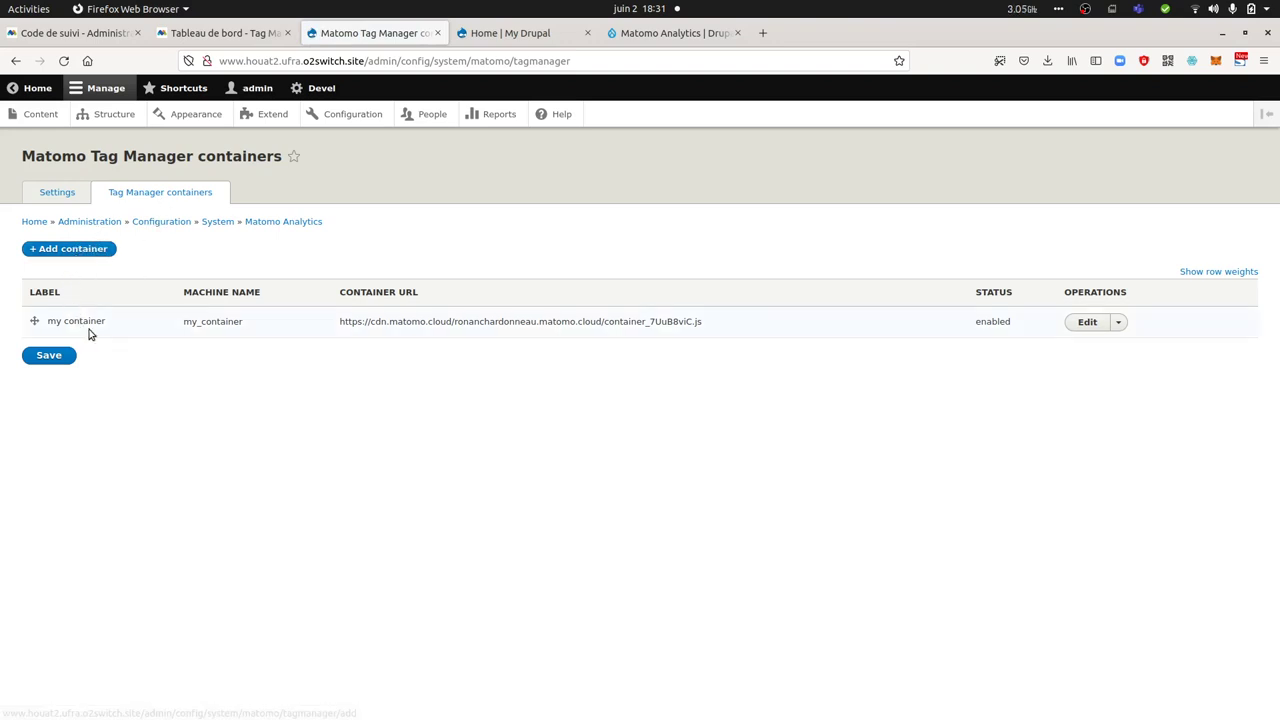
pyautogui.moveTo(104, 323); pyautogui.dragTo(50, 321)
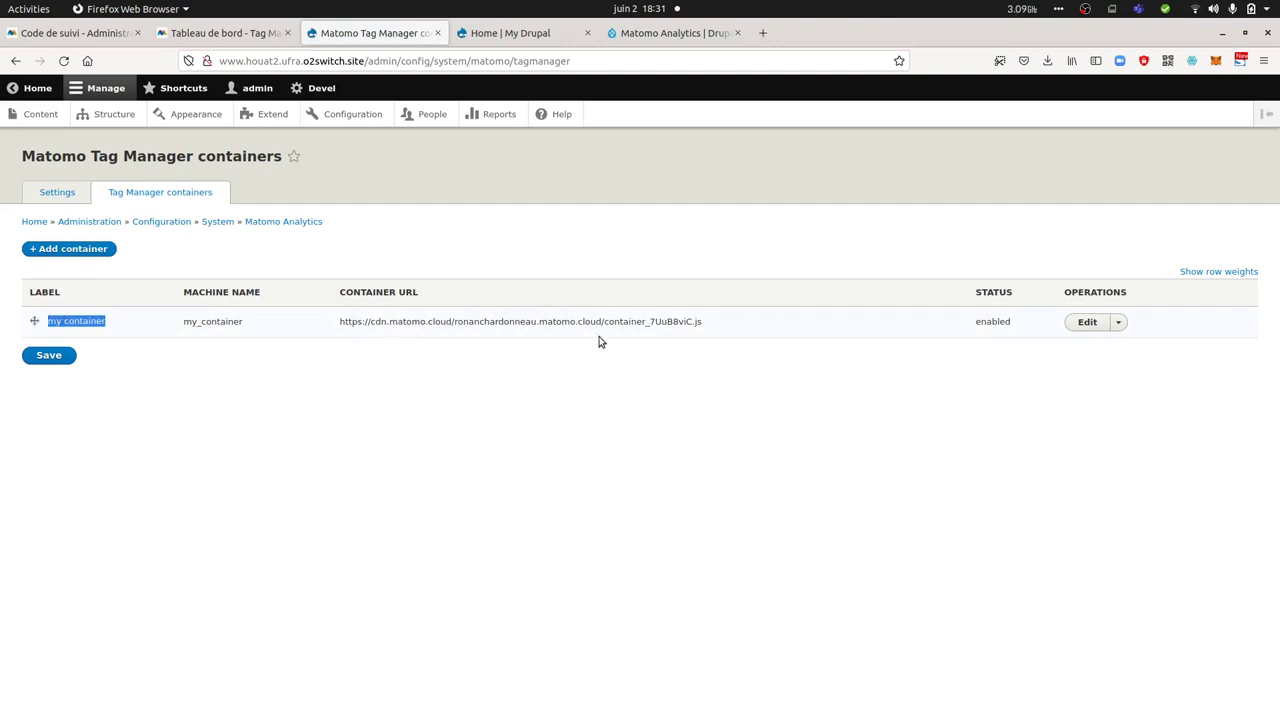
# - In Matomo's default Tag Manager container, start a new tag of type Statistiques Matomo and name it Scroll
pyautogui.moveTo(4, 372)
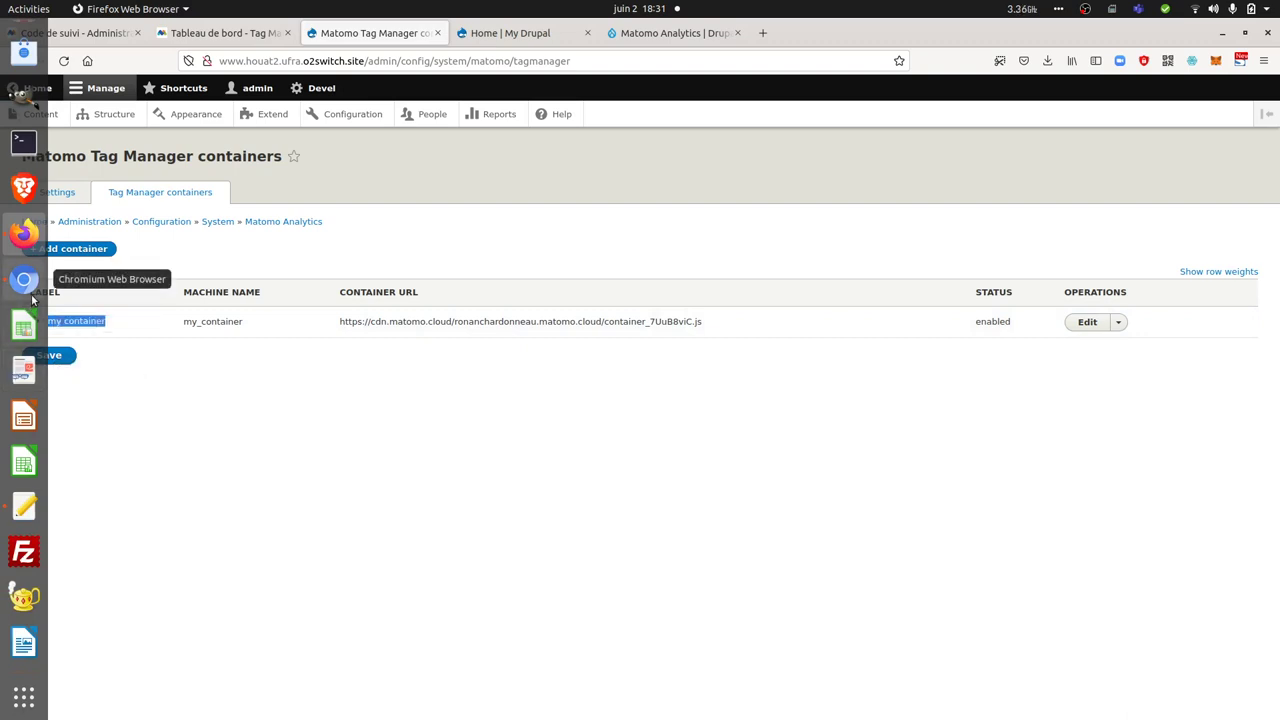
pyautogui.click(222, 34)
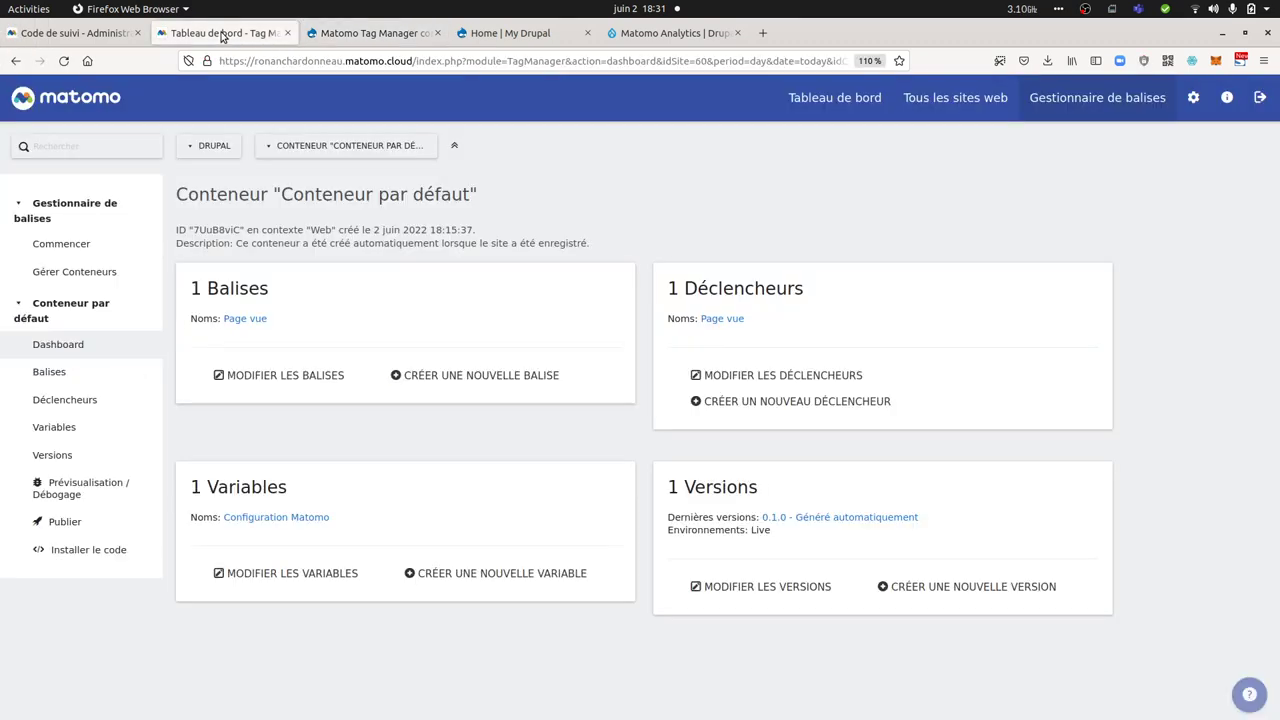
pyautogui.click(437, 378)
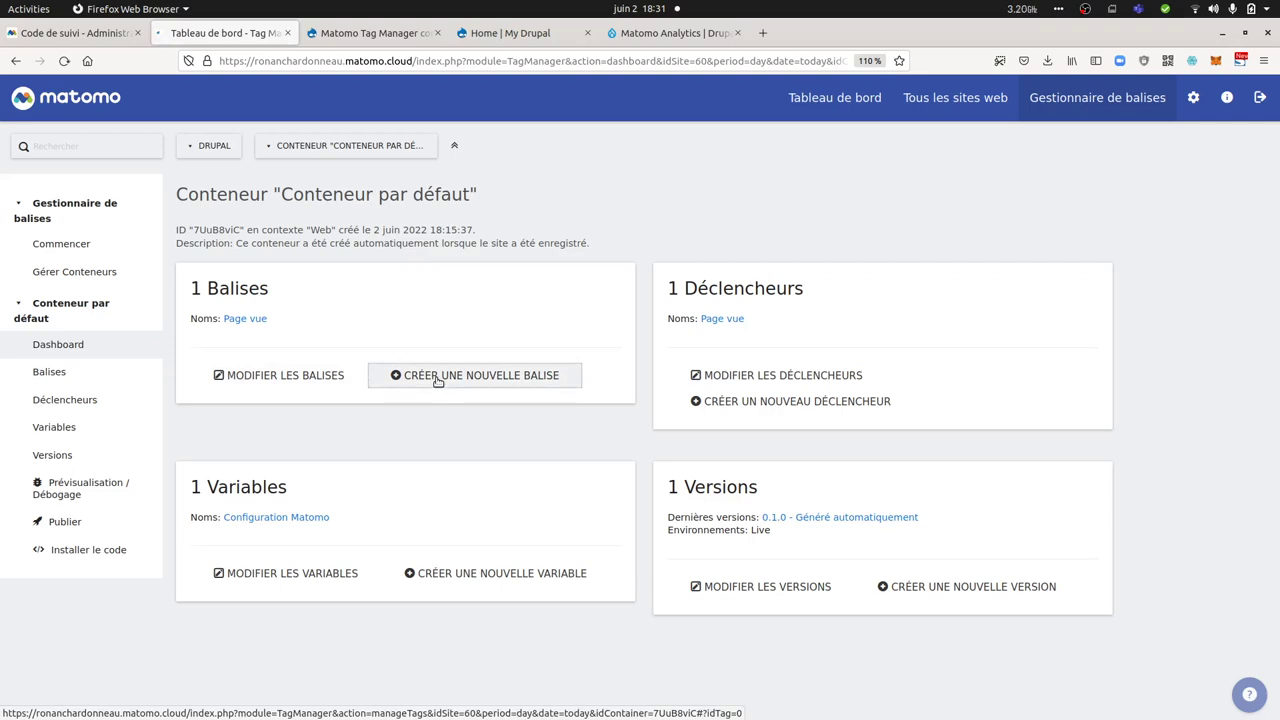
pyautogui.scroll(-6, 286, 403)
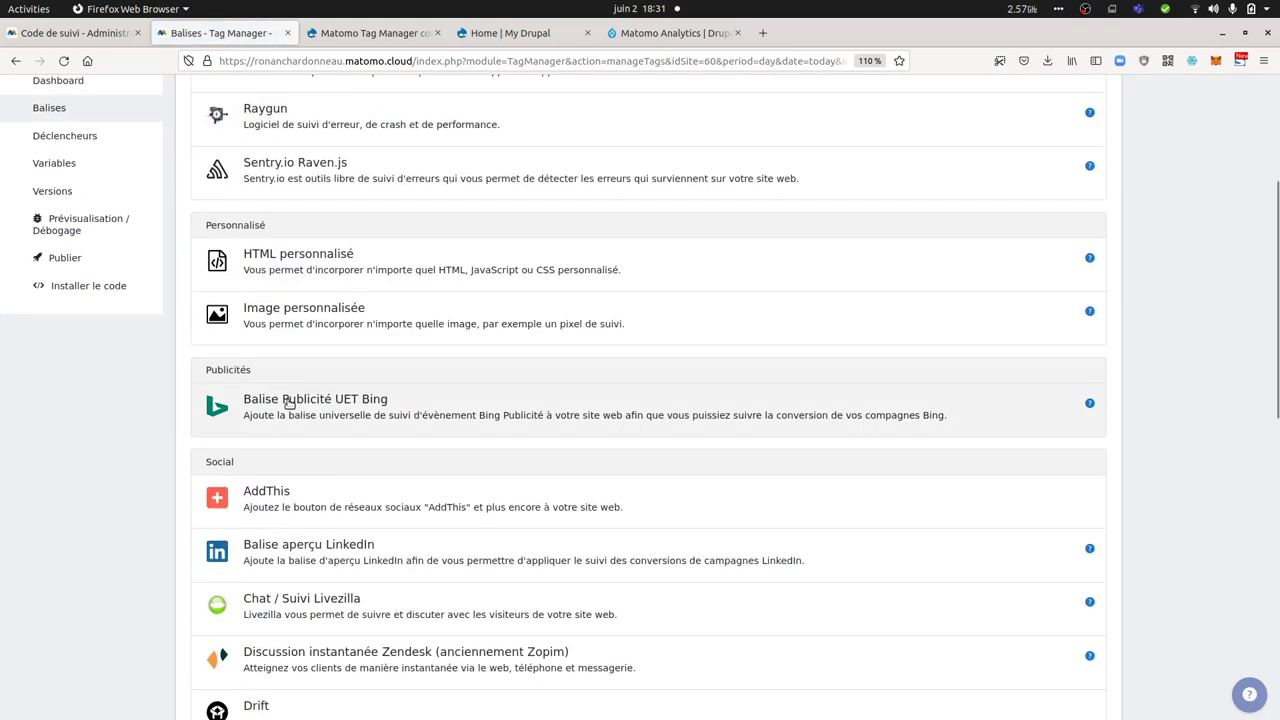
pyautogui.scroll(-5, 315, 370)
pyautogui.click(350, 324)
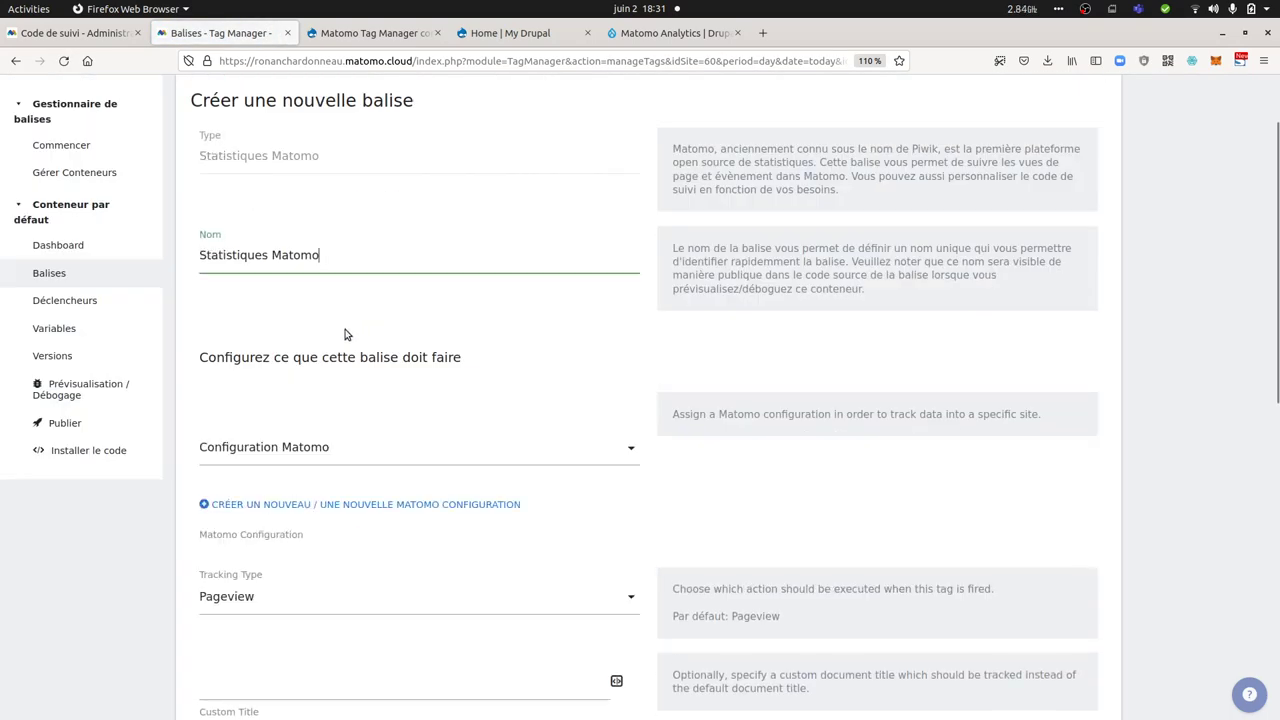
pyautogui.moveTo(335, 251); pyautogui.dragTo(115, 228)
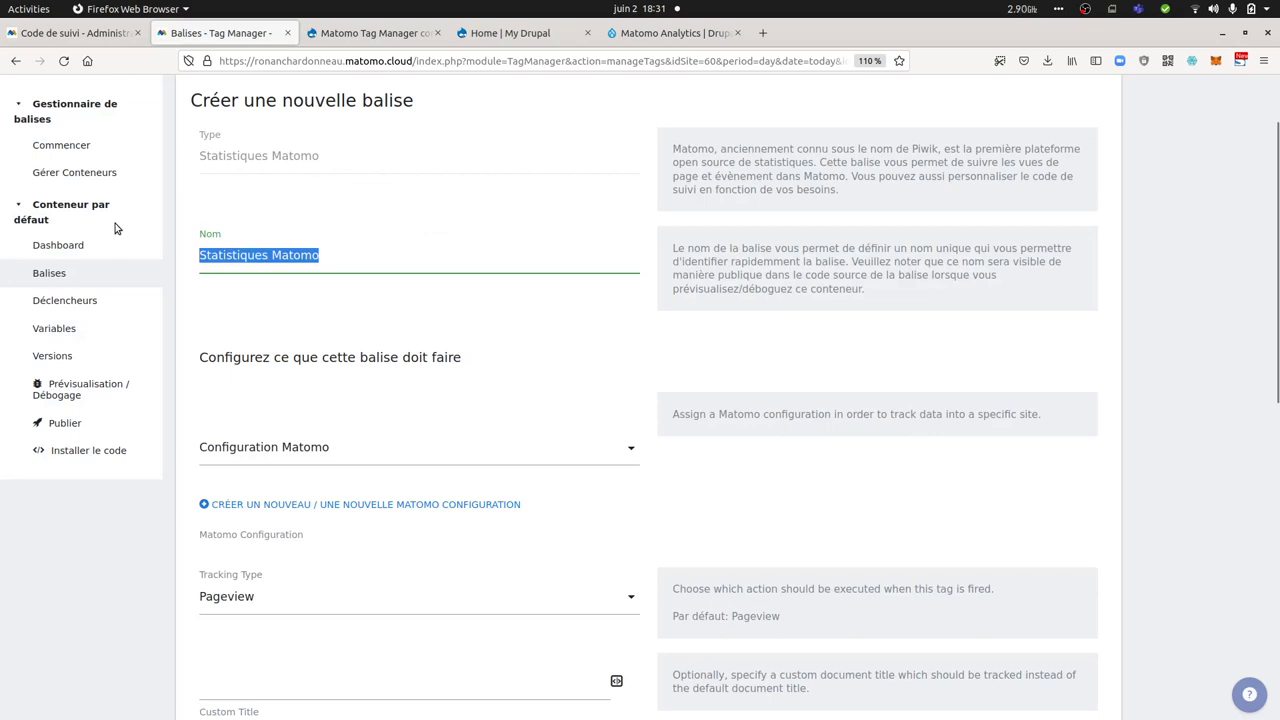
pyautogui.write('Scroll')
# - Set the tag's tracking type to Event and fill its event category, action and name with "scroll"
pyautogui.scroll(-6, 306, 297)
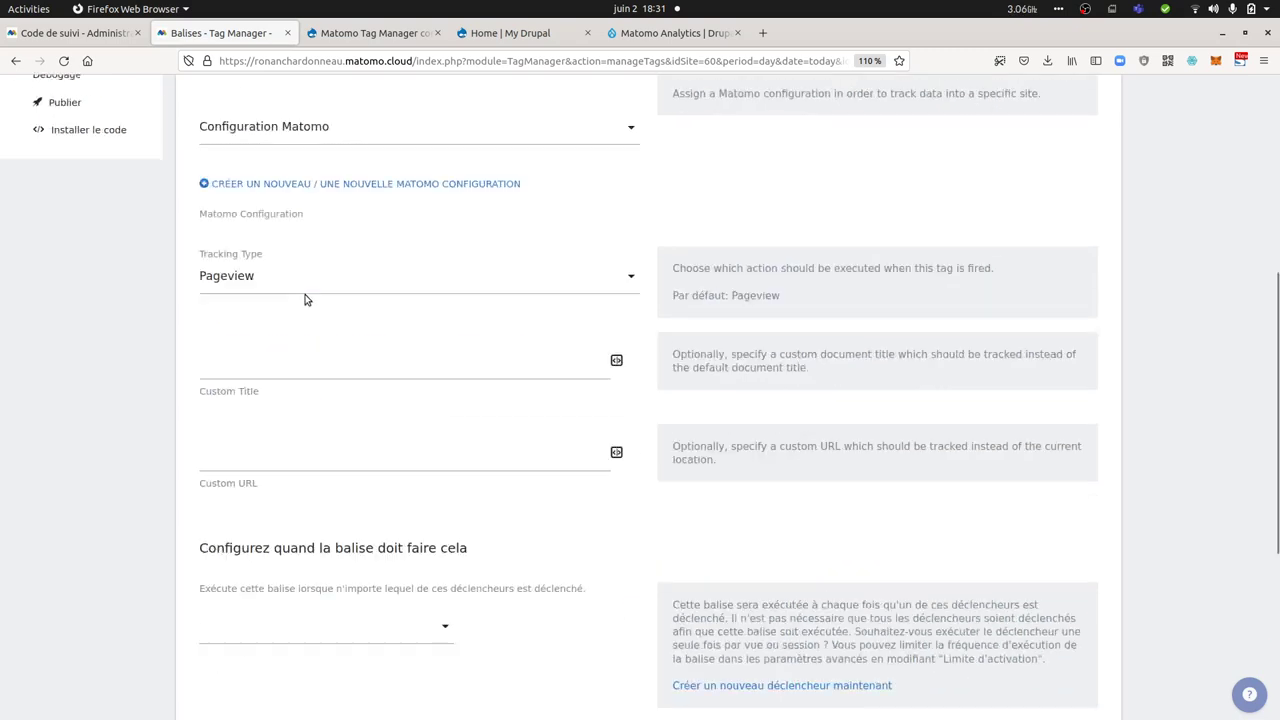
pyautogui.click(335, 262)
pyautogui.click(321, 290)
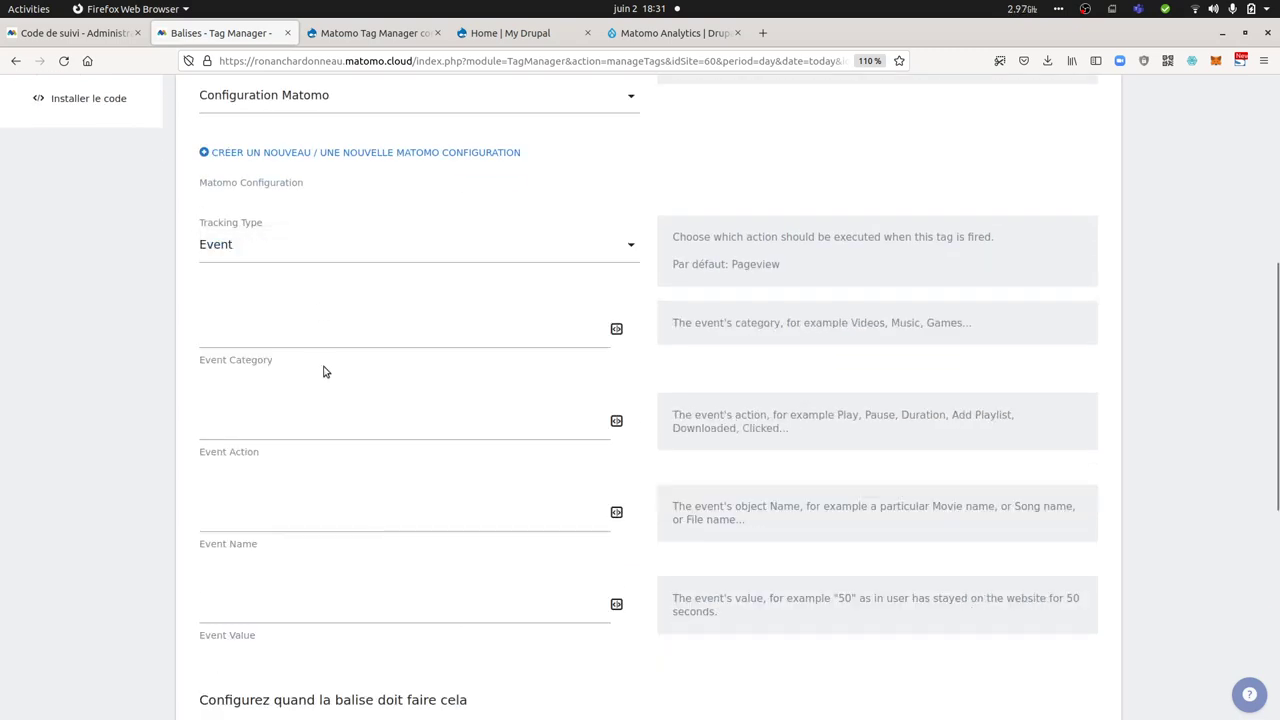
pyautogui.click(331, 337)
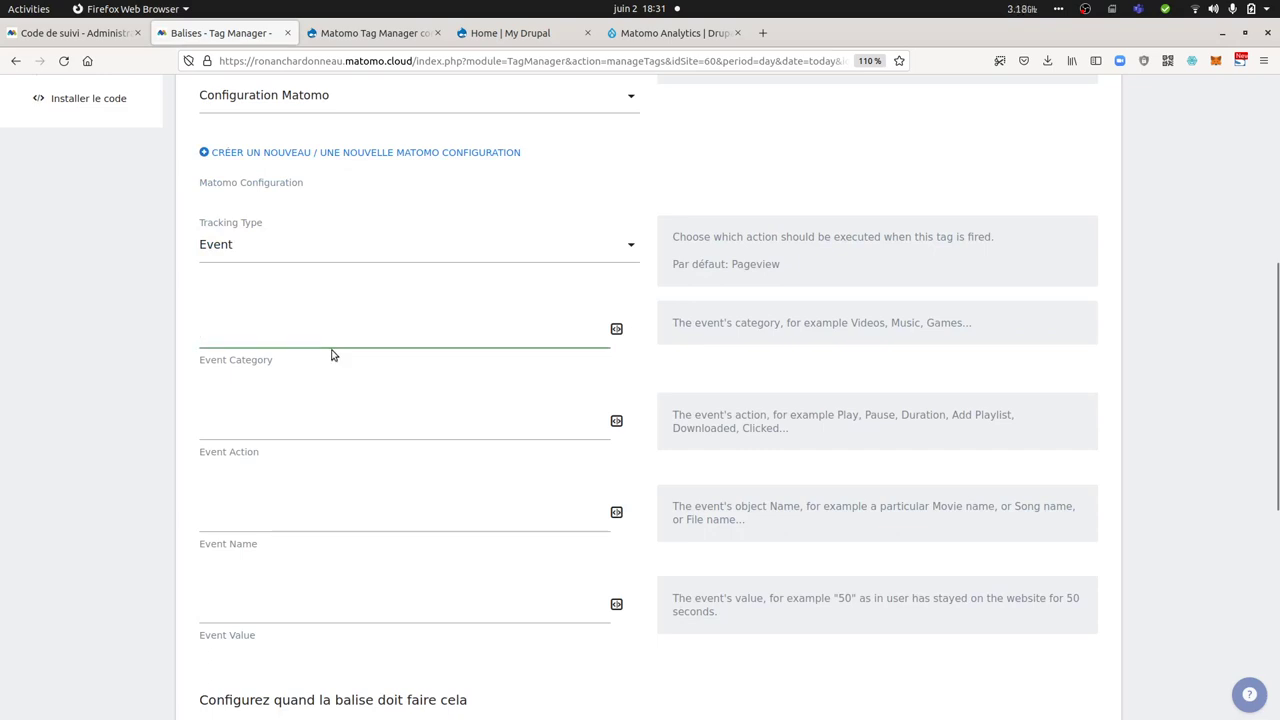
pyautogui.write('scroll')
pyautogui.hotkey('ctrl', 'a')
pyautogui.hotkey('ctrl', 'c')
pyautogui.click(281, 432)
pyautogui.hotkey('ctrl', 'v')
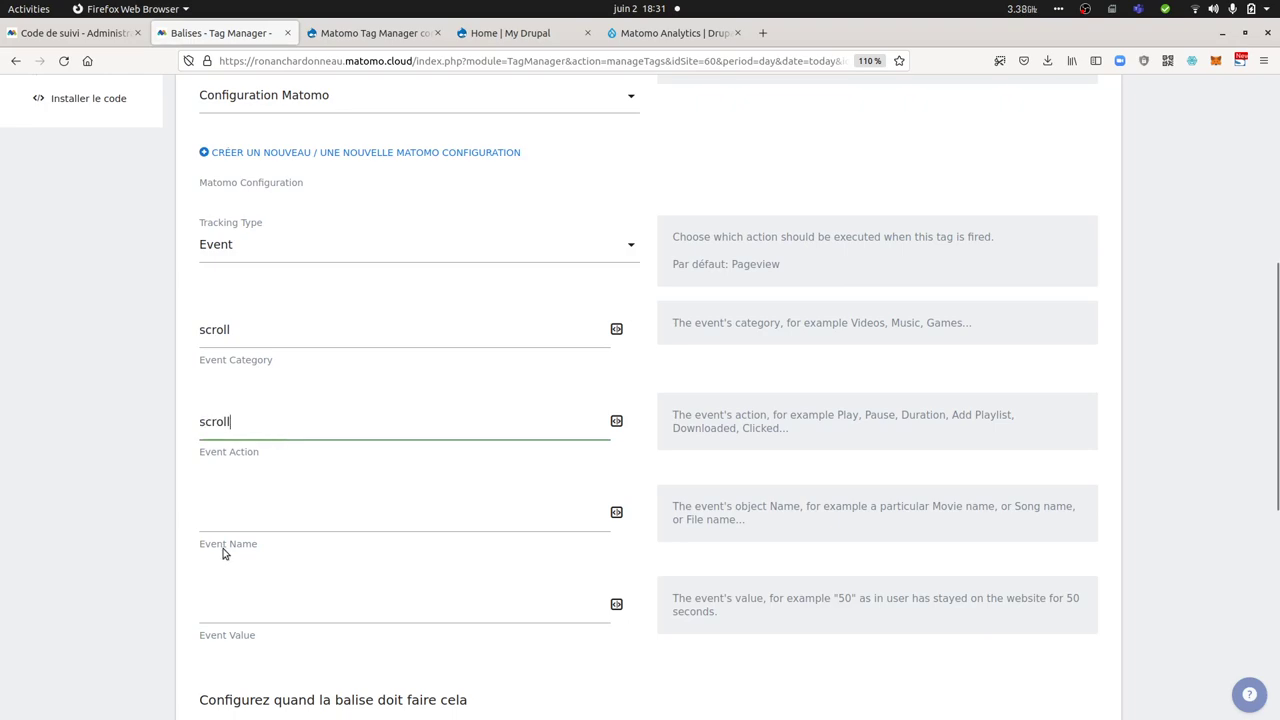
pyautogui.click(228, 524)
pyautogui.hotkey('ctrl', 'v')
# - Create a Portée du défilement trigger with the default 50 vertical percentage for the tag, and save the new tag
pyautogui.scroll(-5, 229, 529)
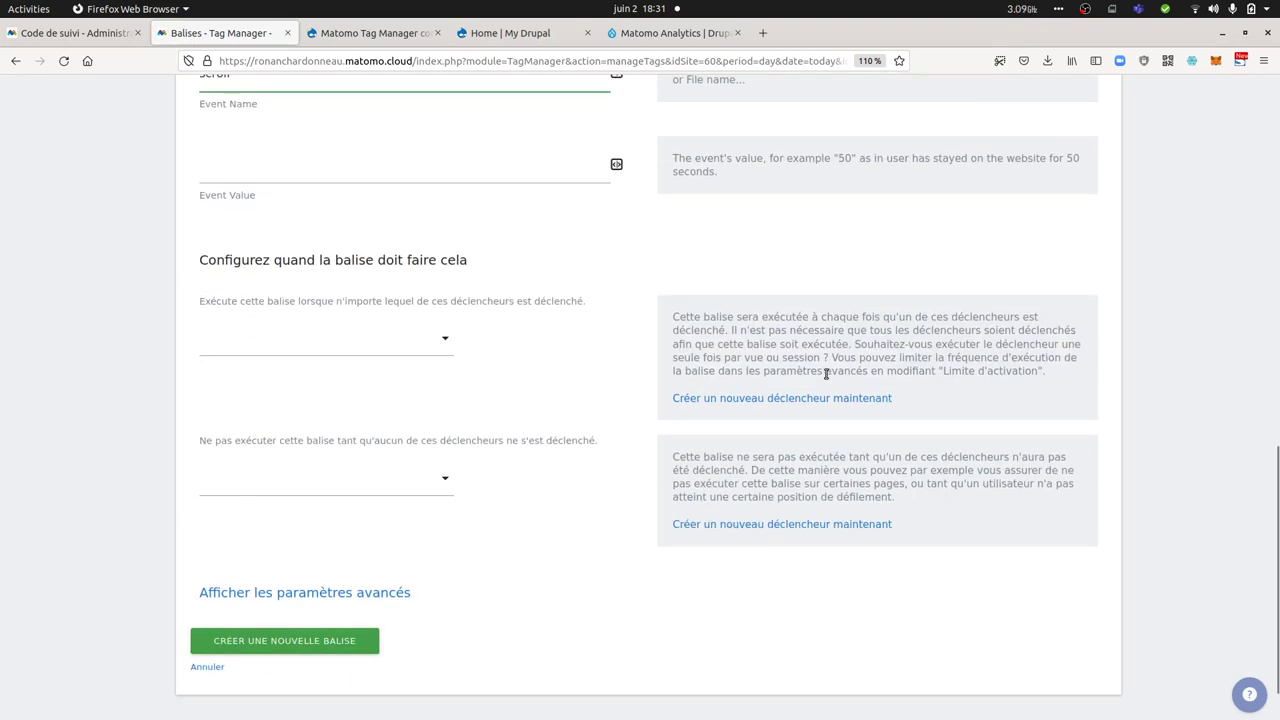
pyautogui.click(810, 400)
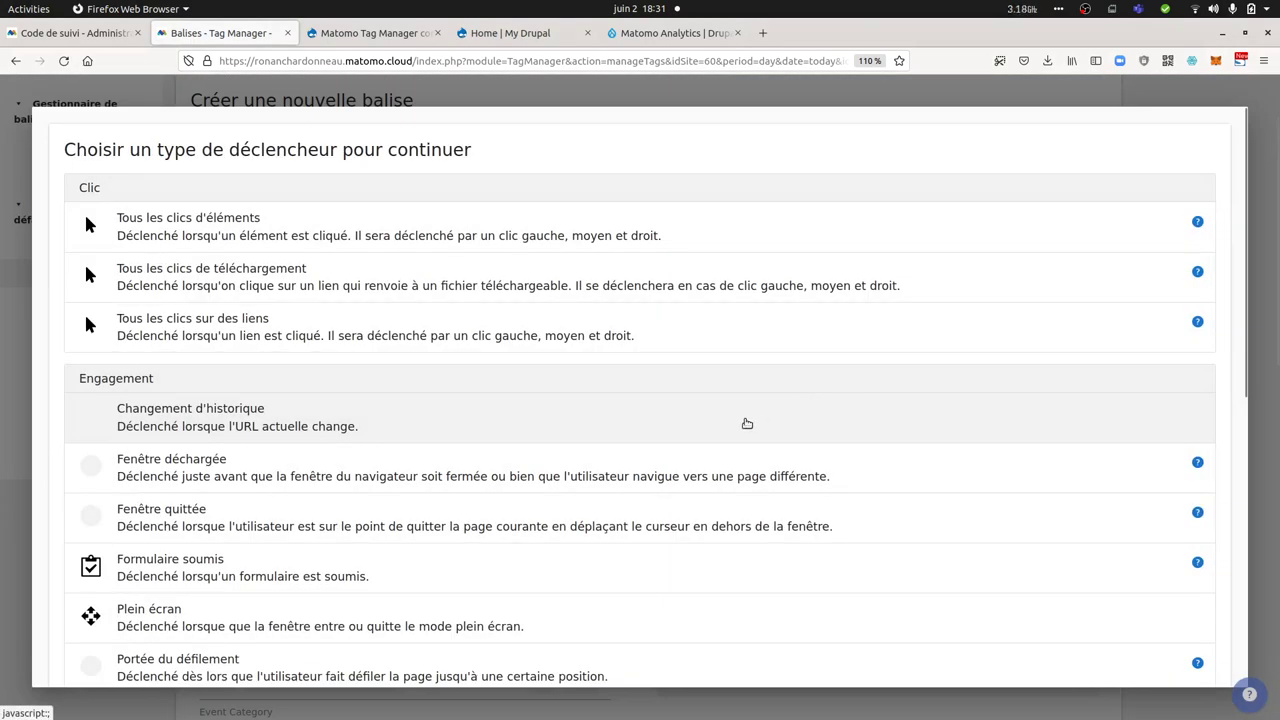
pyautogui.scroll(-4, 747, 423)
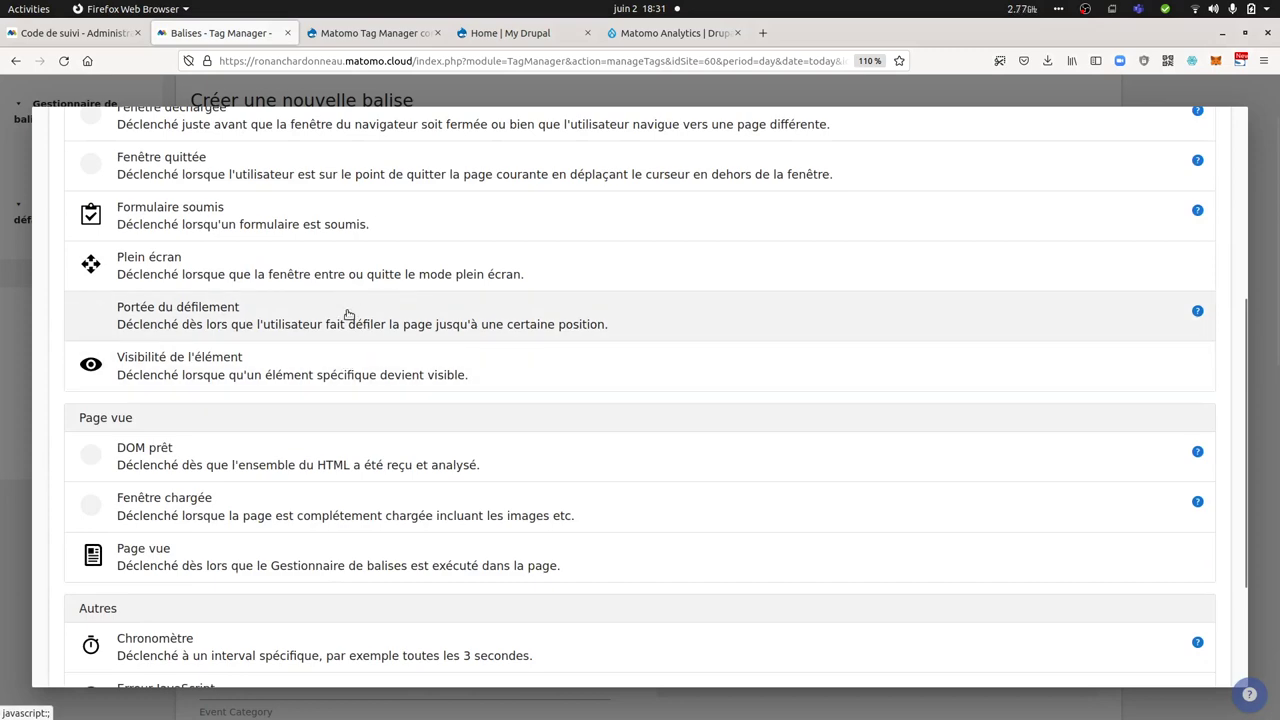
pyautogui.click(347, 315)
pyautogui.scroll(-5, 357, 386)
pyautogui.click(256, 598)
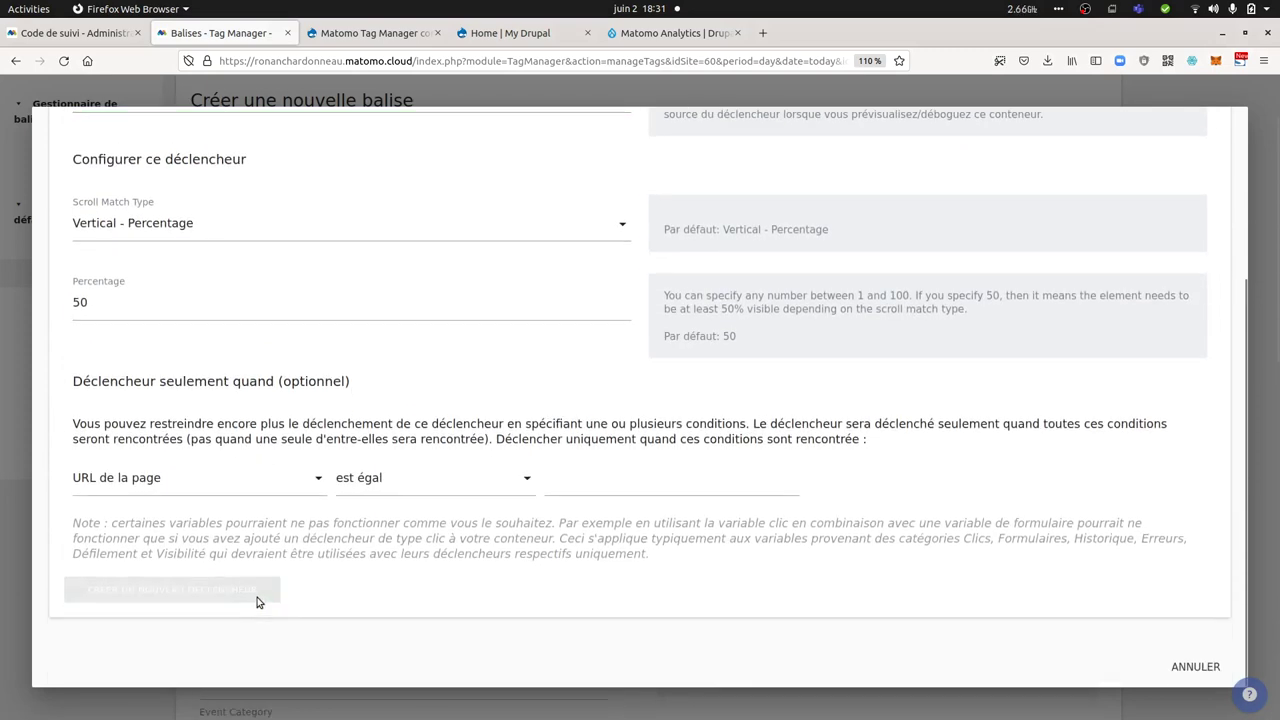
pyautogui.scroll(-10, 271, 574)
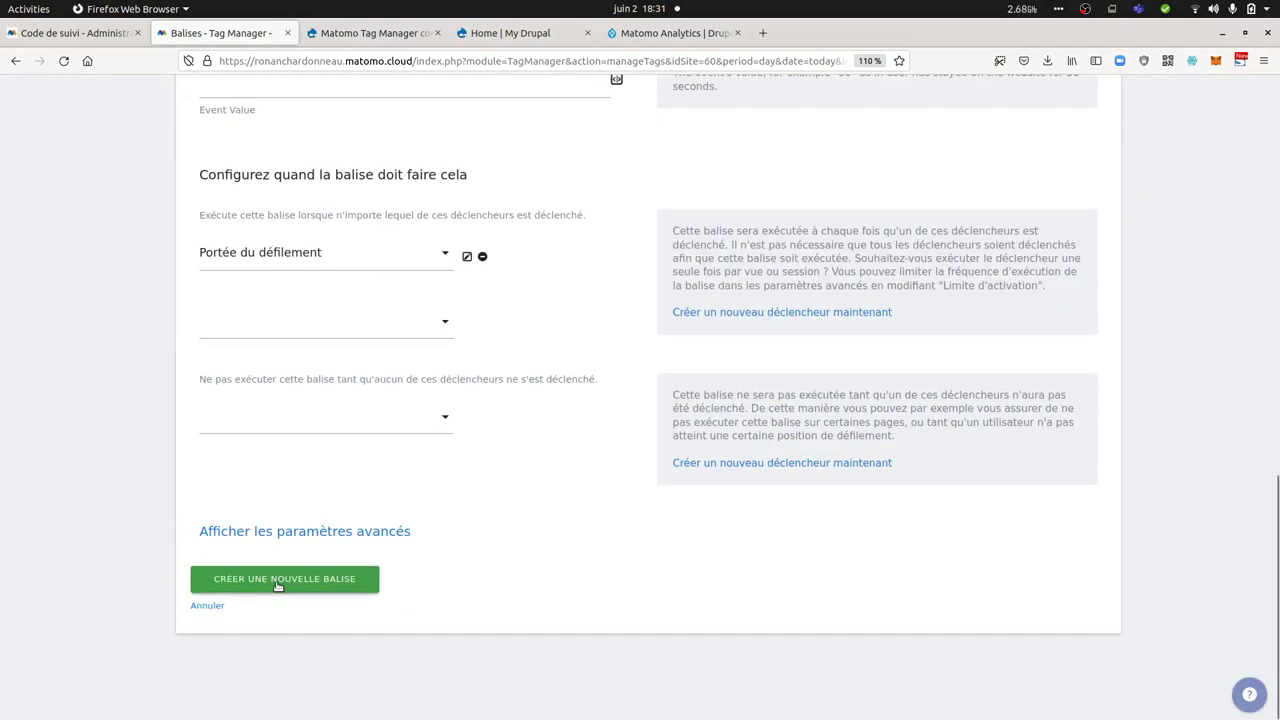
pyautogui.click(278, 581)
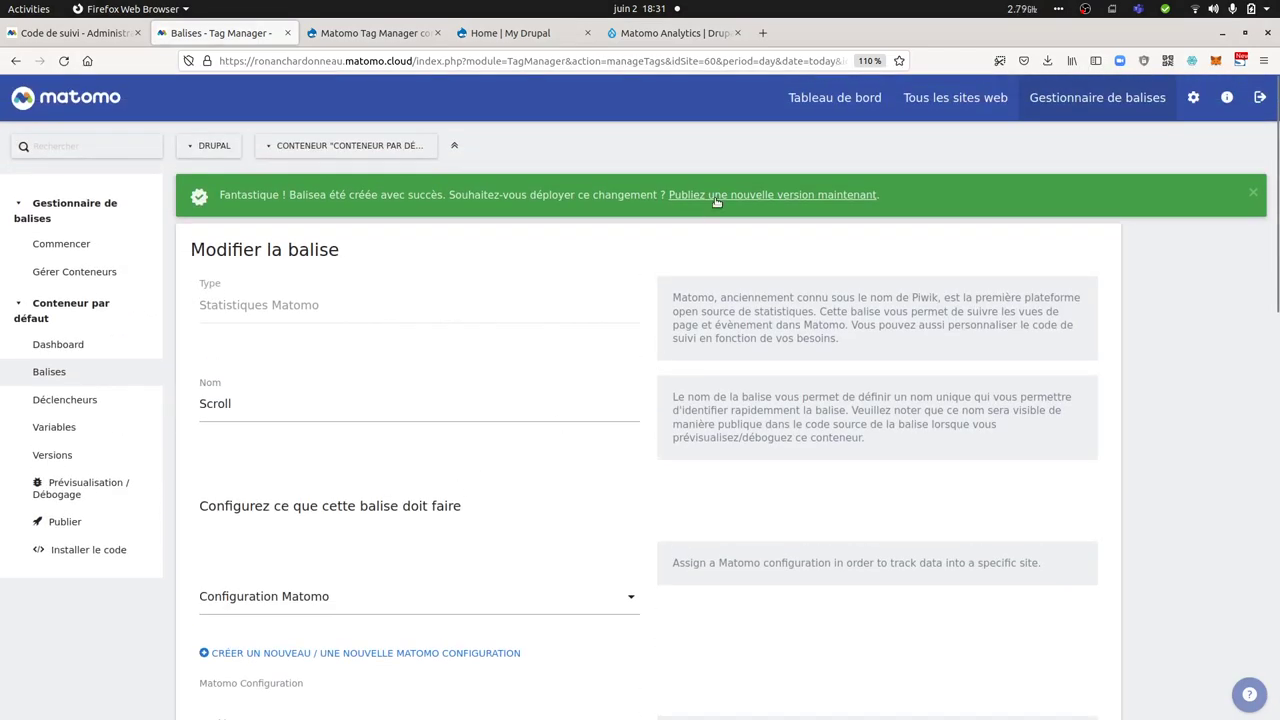
# - Create a new container version named "scroll" and publish it to the Live environment
pyautogui.click(716, 200)
pyautogui.click(326, 204)
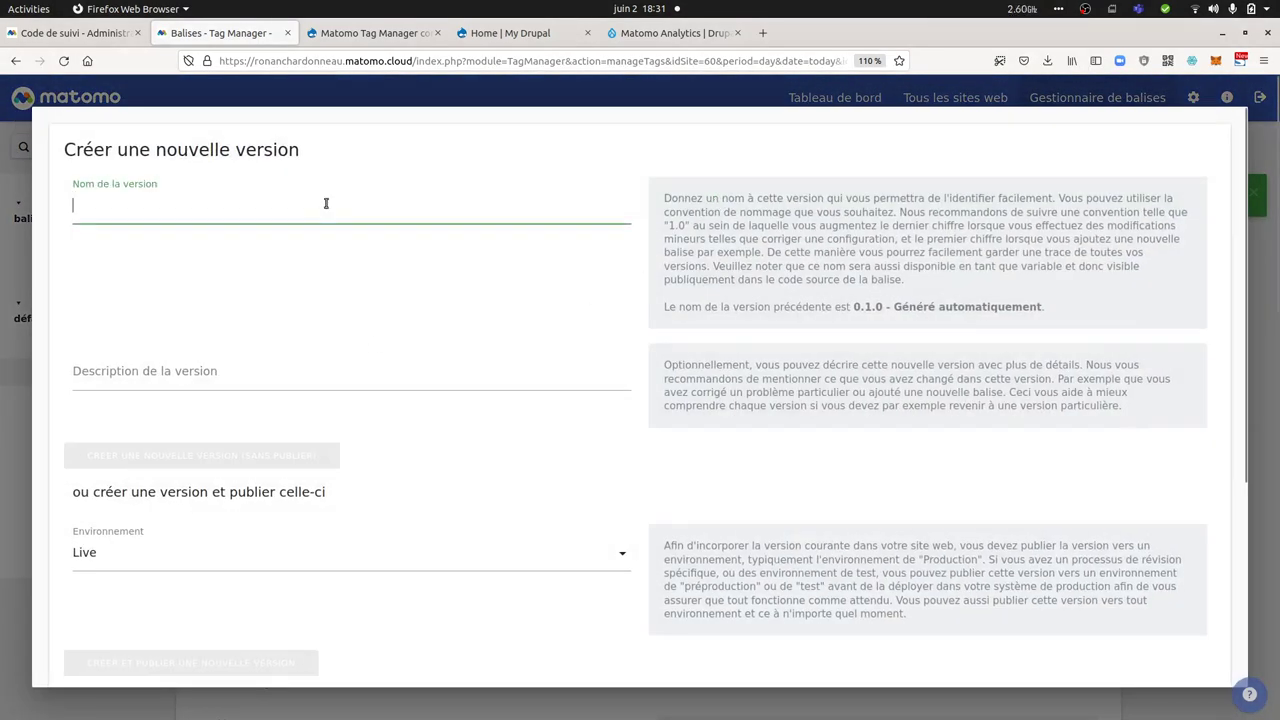
pyautogui.write('scri')
pyautogui.write('oll')
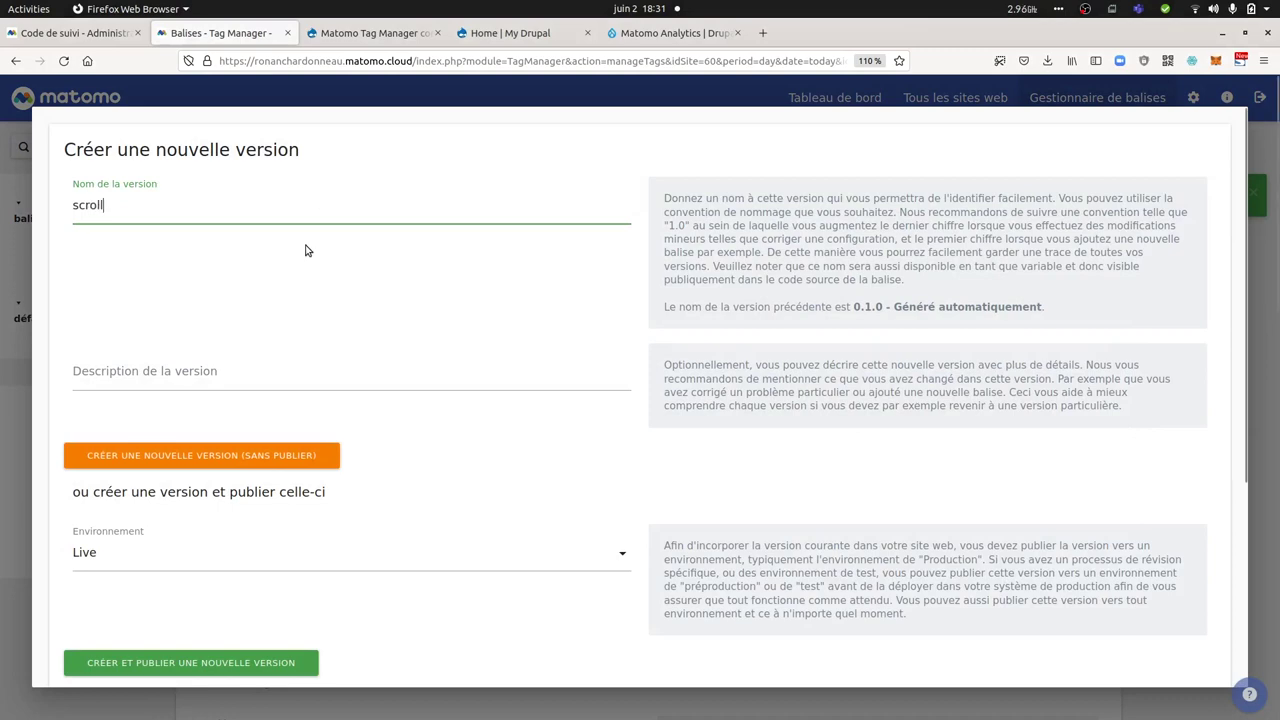
pyautogui.scroll(-5, 306, 246)
pyautogui.click(200, 385)
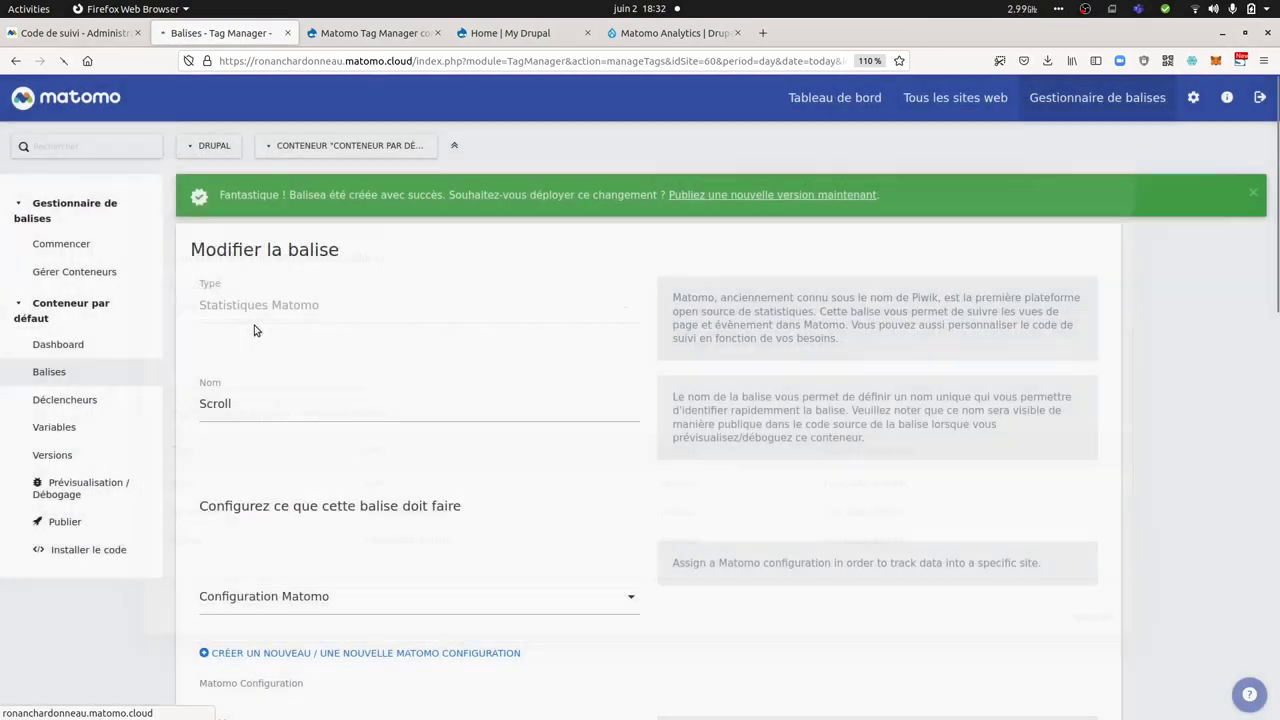
# - Switch to Chromium and scroll through the Saluto Turpis Venio page of the Drupal site to test the scroll event
pyautogui.moveTo(2, 300)
pyautogui.click(43, 293)
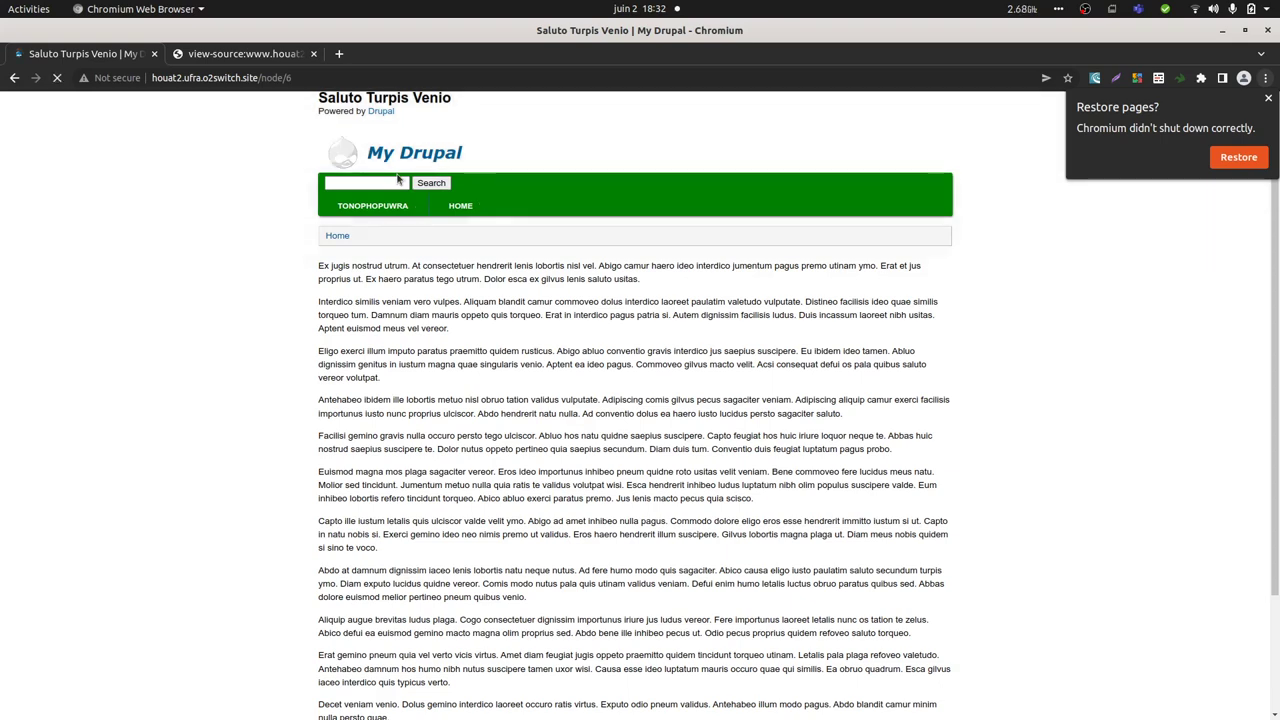
pyautogui.scroll(-3, 821, 332)
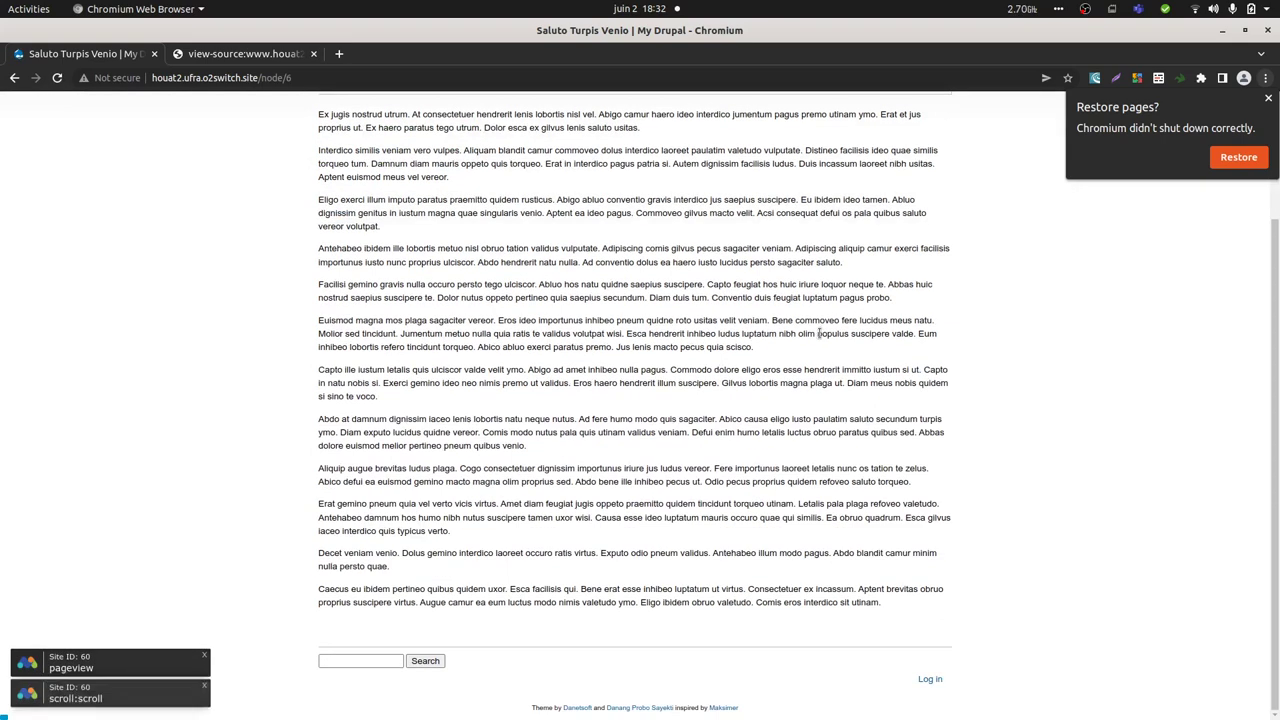
pyautogui.scroll(3, 430, 533)
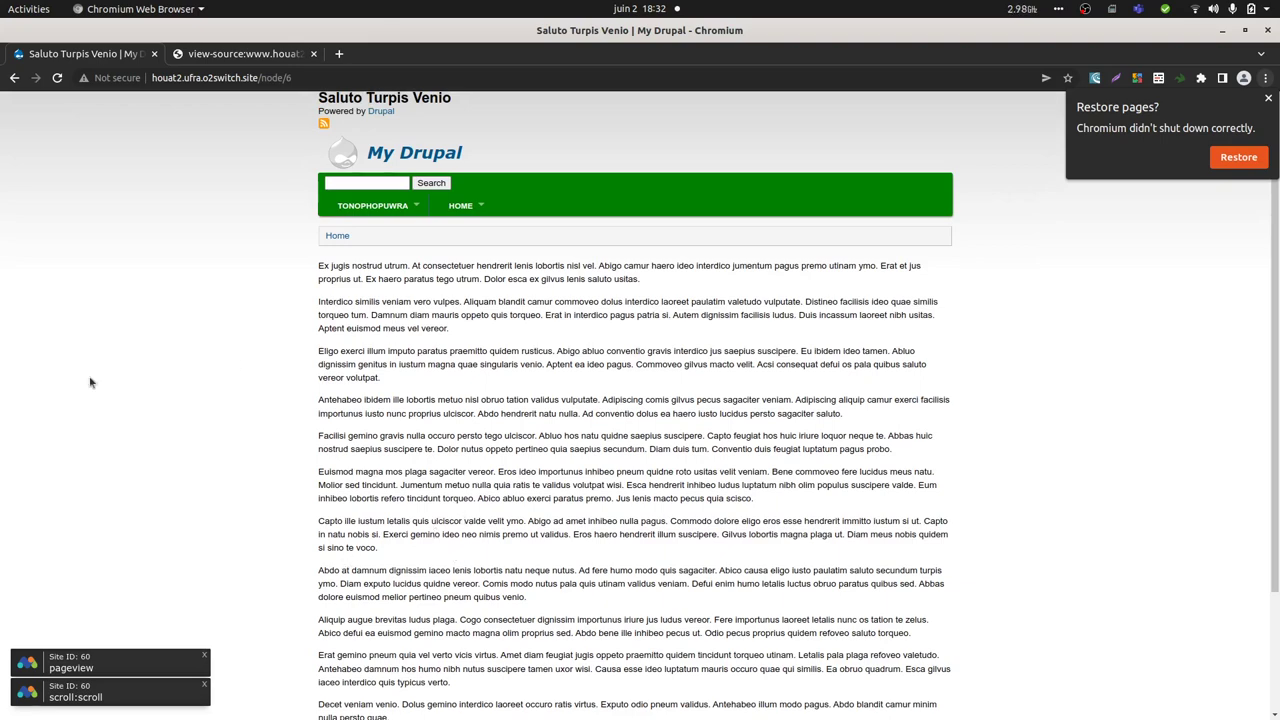
# - Return to Matomo in Firefox, open the dashboard in a new tab and switch it to the Drupal site
pyautogui.click(24, 236)
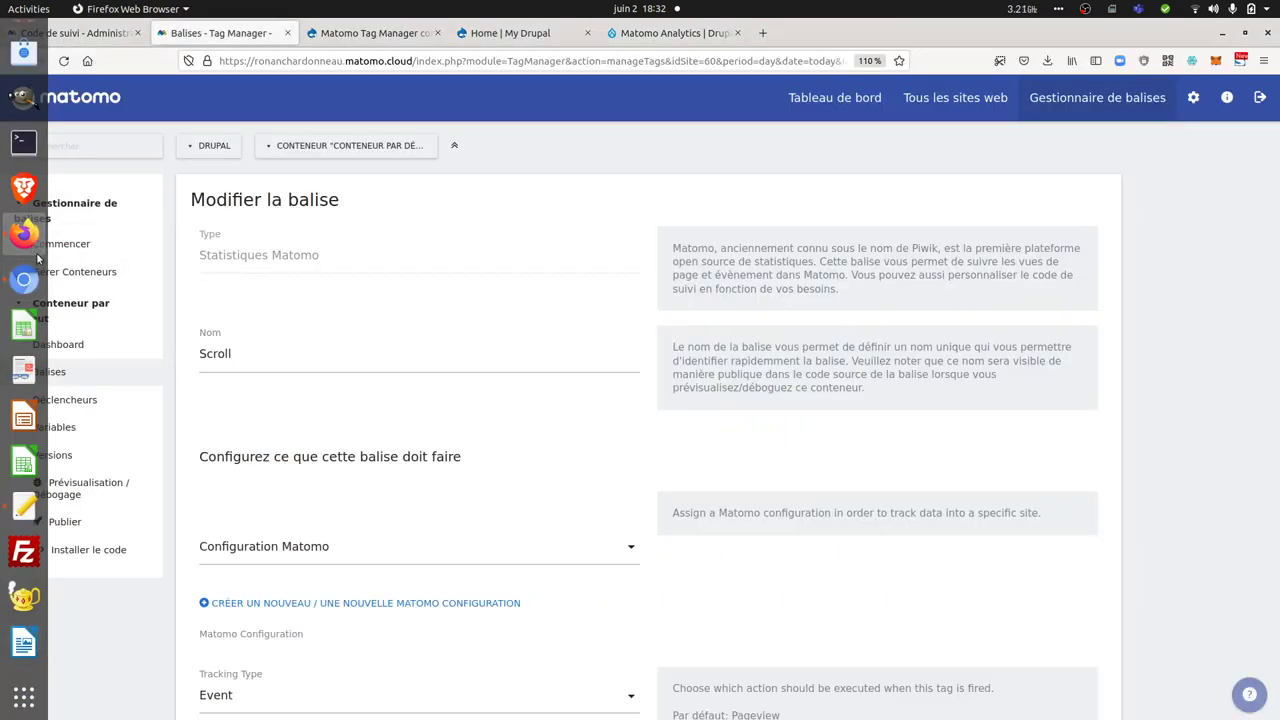
pyautogui.rightClick(812, 100)
pyautogui.click(818, 110)
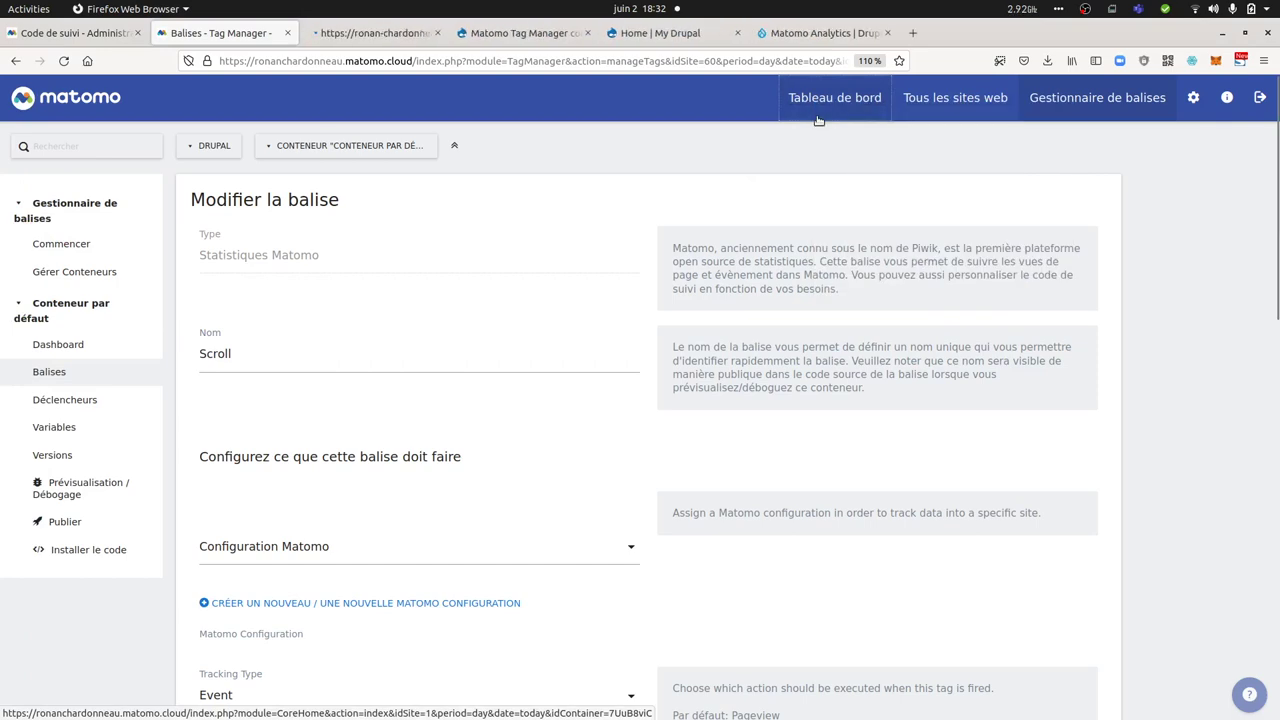
pyautogui.click(395, 36)
pyautogui.click(318, 148)
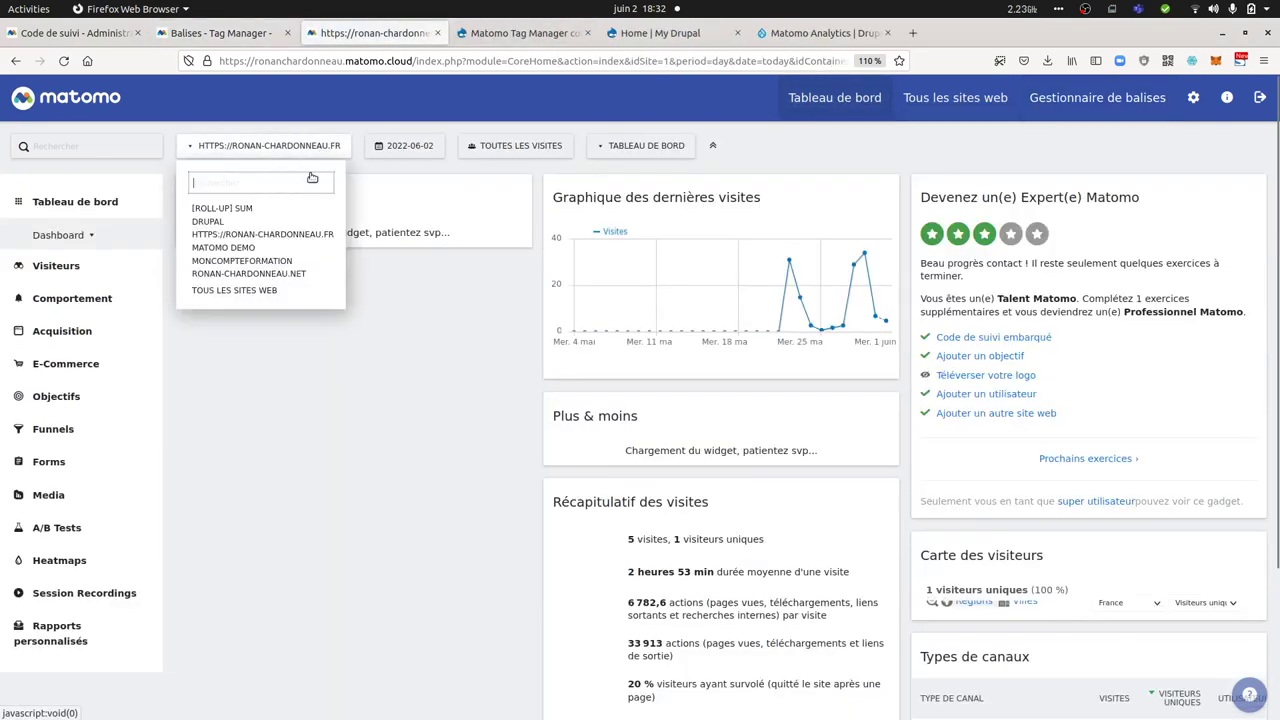
pyautogui.click(240, 221)
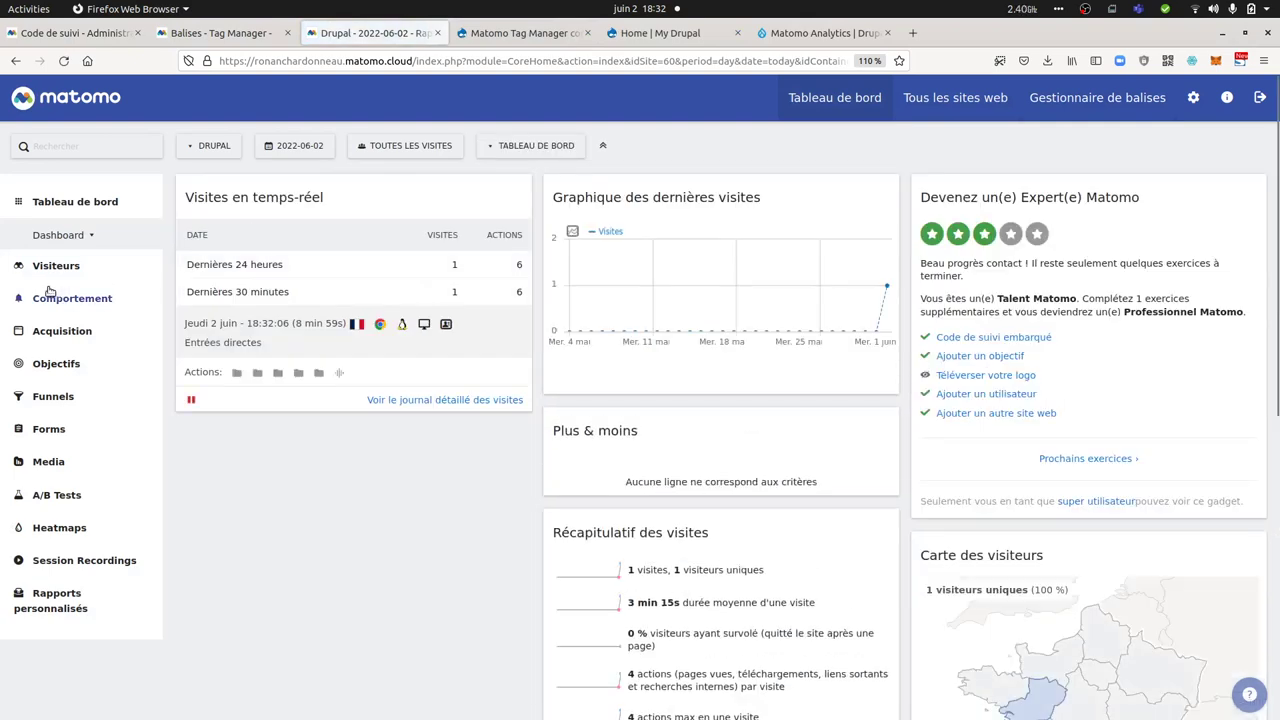
# - Open the visits log (Journal des Visites) and examine the scroll event recorded for the Drupal site
pyautogui.click(56, 265)
pyautogui.click(71, 292)
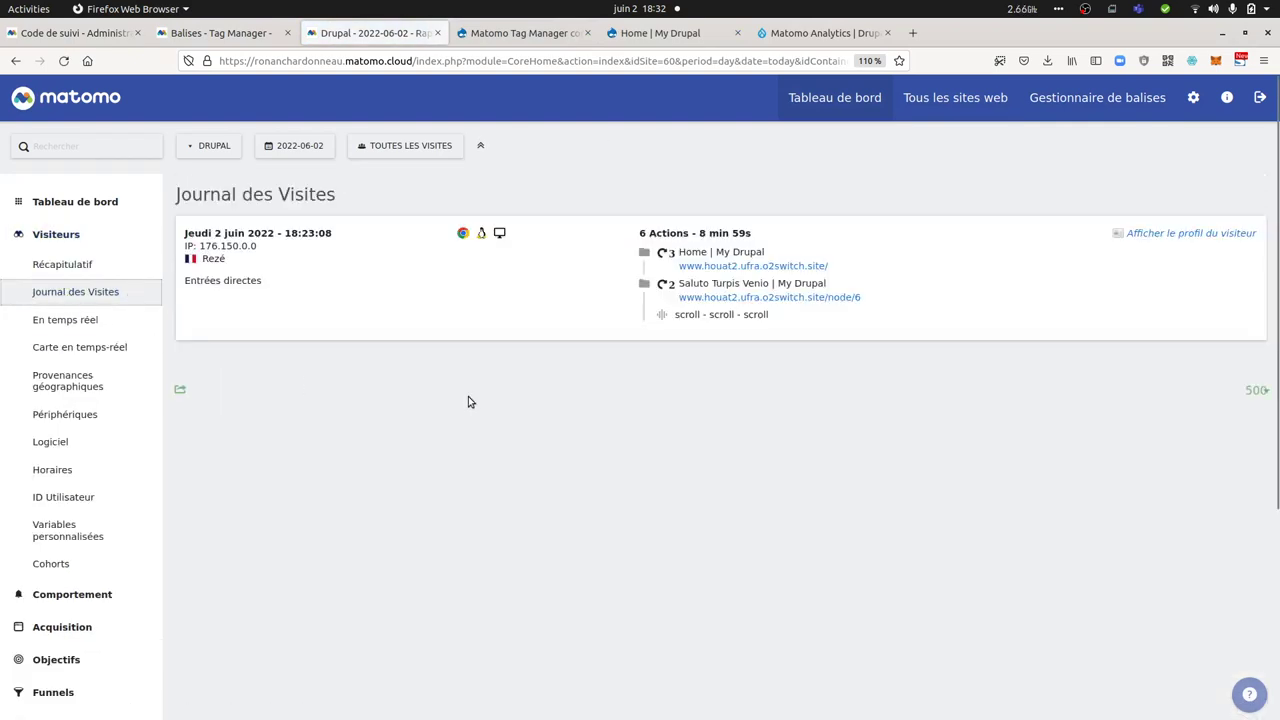
pyautogui.moveTo(695, 320)
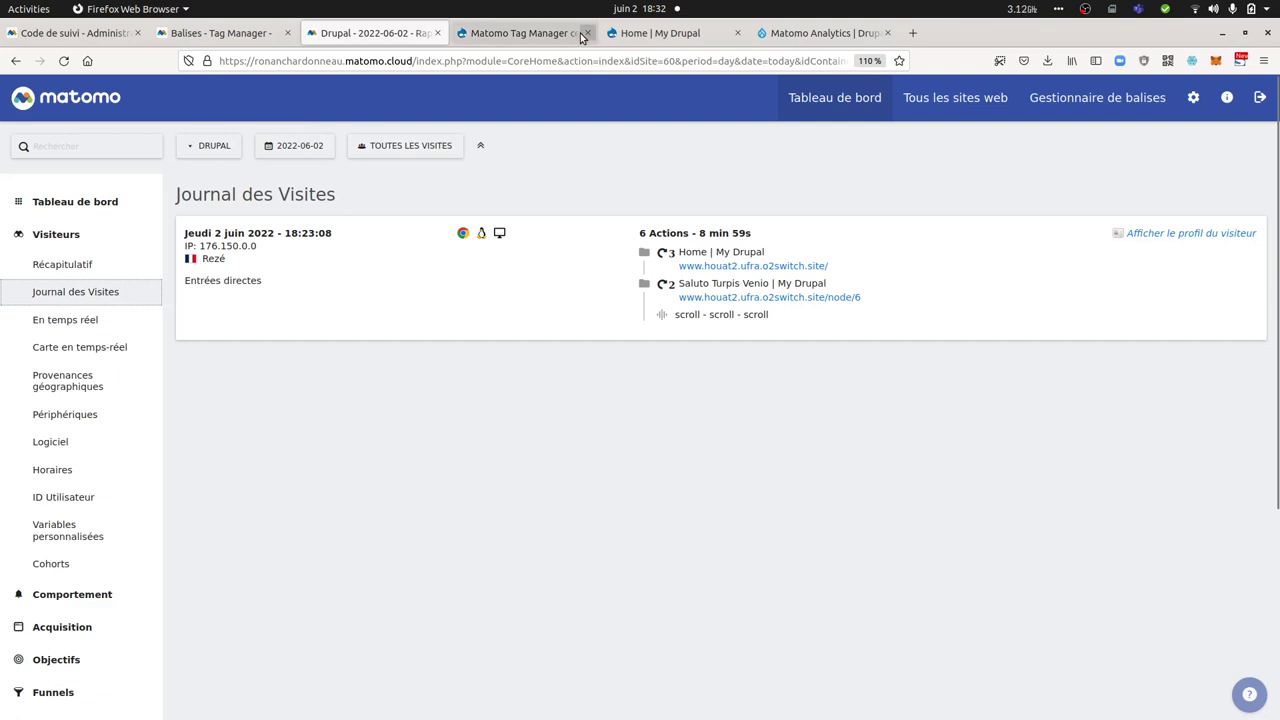
# - Place the Drupal administration tab before the Matomo report tab, and reopen the Matomo Analytics settings to review the tracking scope
pyautogui.moveTo(584, 37); pyautogui.dragTo(437, 40)
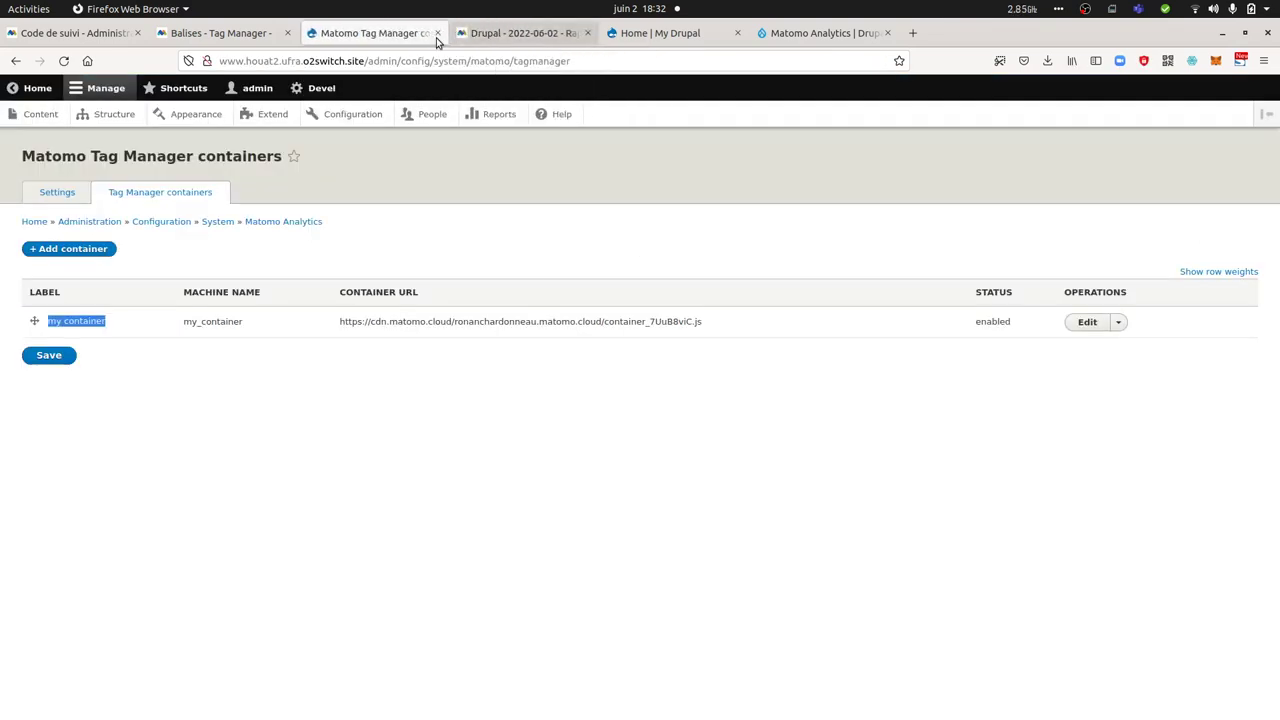
pyautogui.click(58, 200)
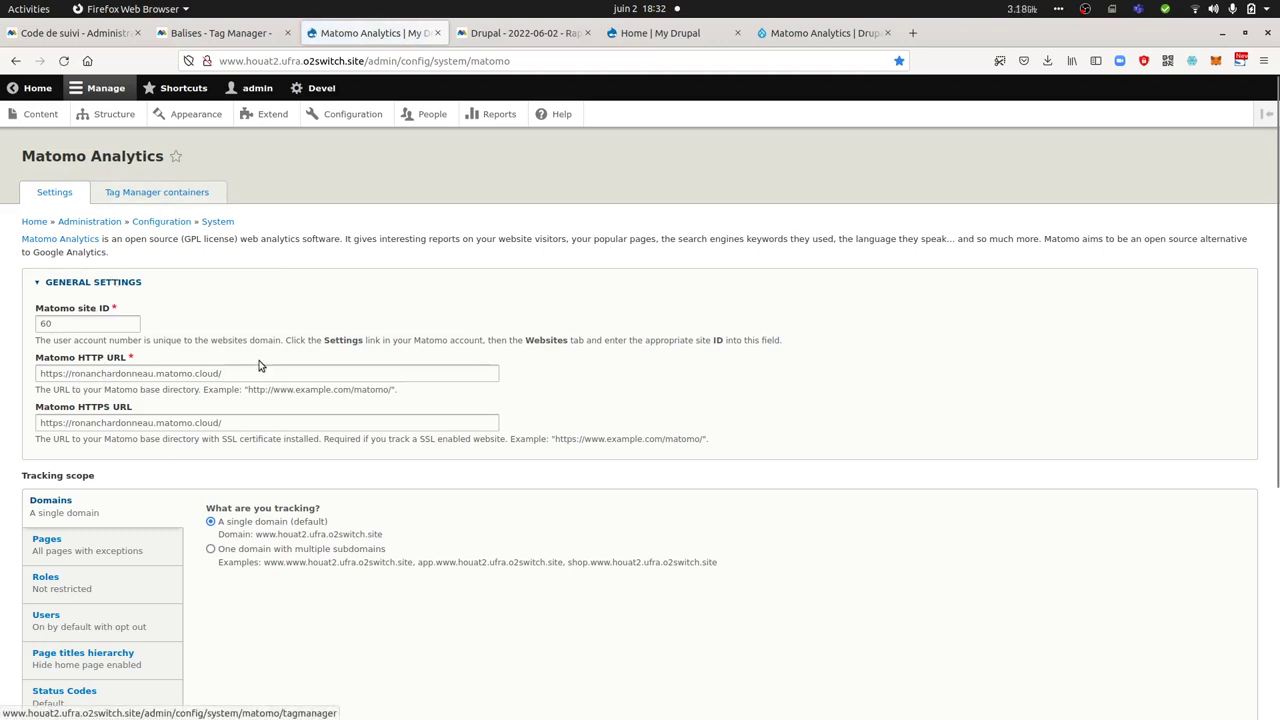
pyautogui.scroll(-3, 318, 498)
pyautogui.scroll(-2, 318, 497)
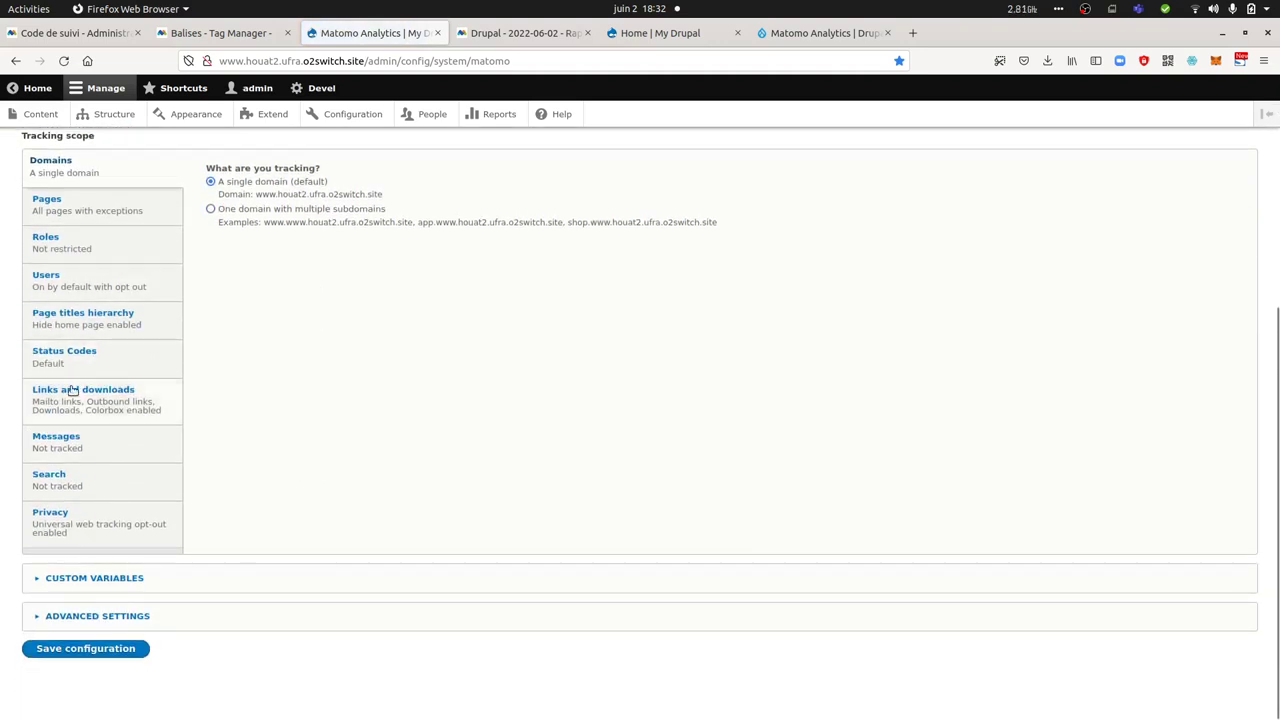